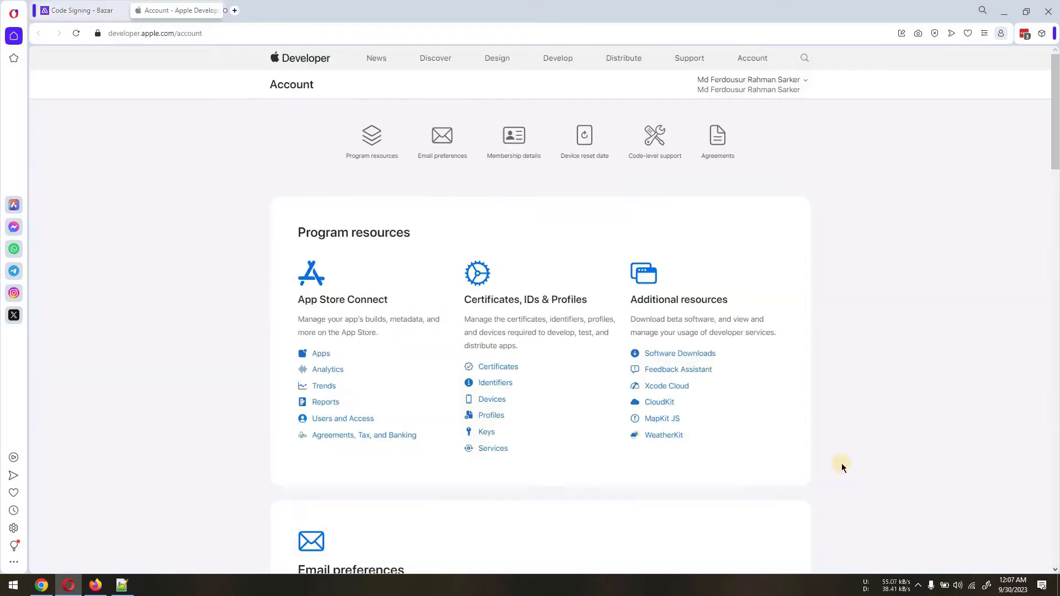
Under Users and Access > Keys, create an API key named Appilix with App Manager access
{"action": "left_click", "coordinate": [362, 419]}
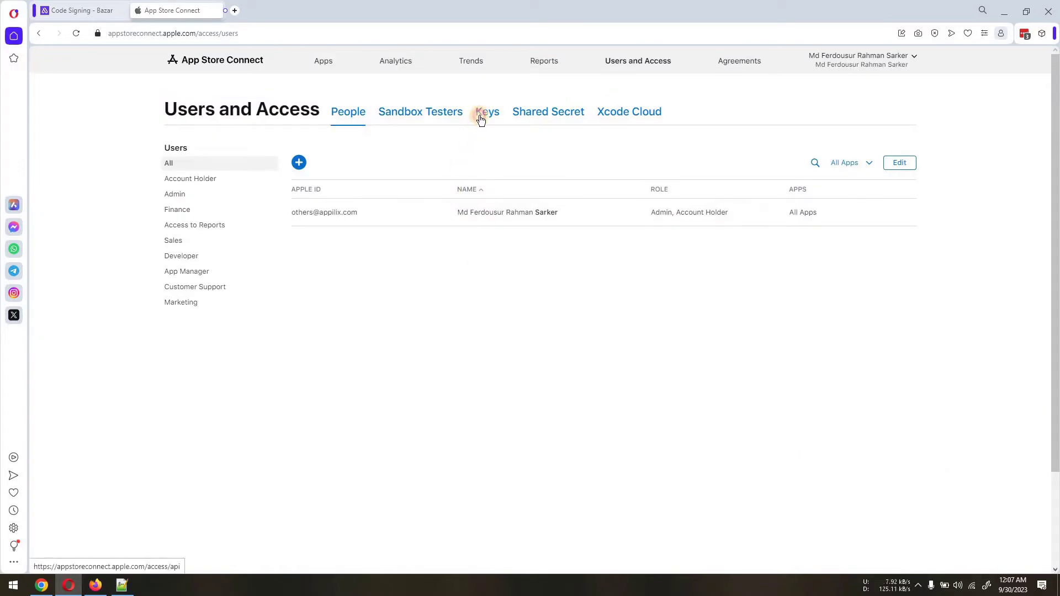
{"action": "left_click", "coordinate": [482, 114]}
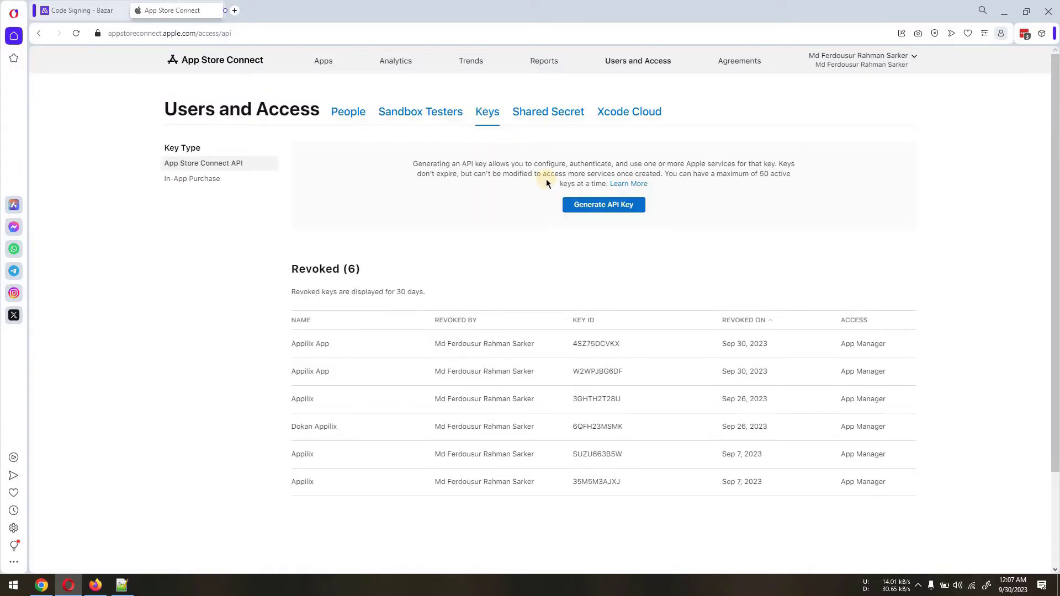
{"action": "left_click", "coordinate": [584, 206]}
{"action": "left_click", "coordinate": [474, 291]}
{"action": "type", "text": "Appilix"}
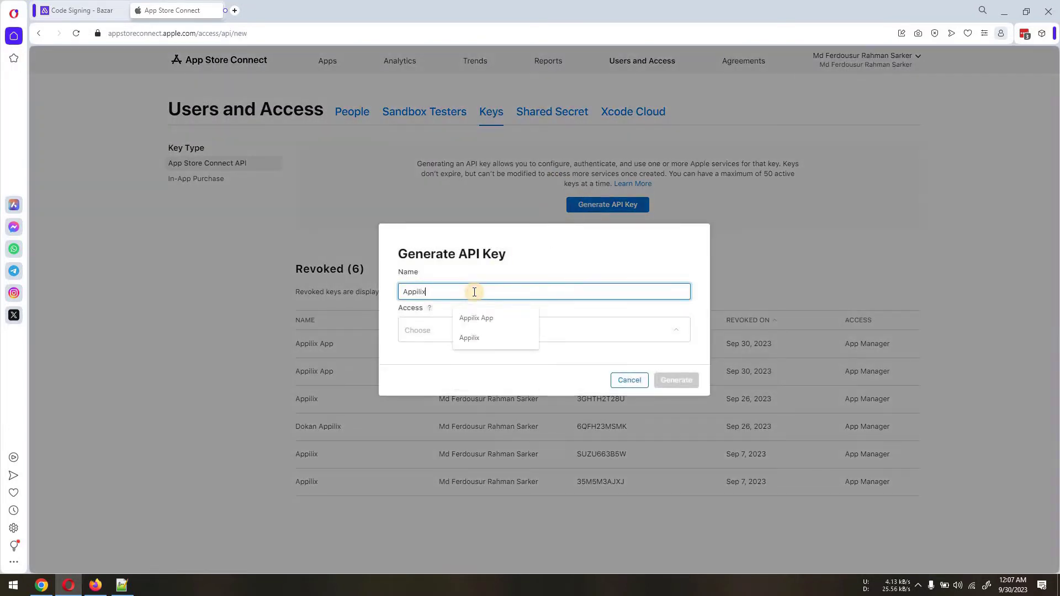
{"action": "left_click", "coordinate": [429, 329]}
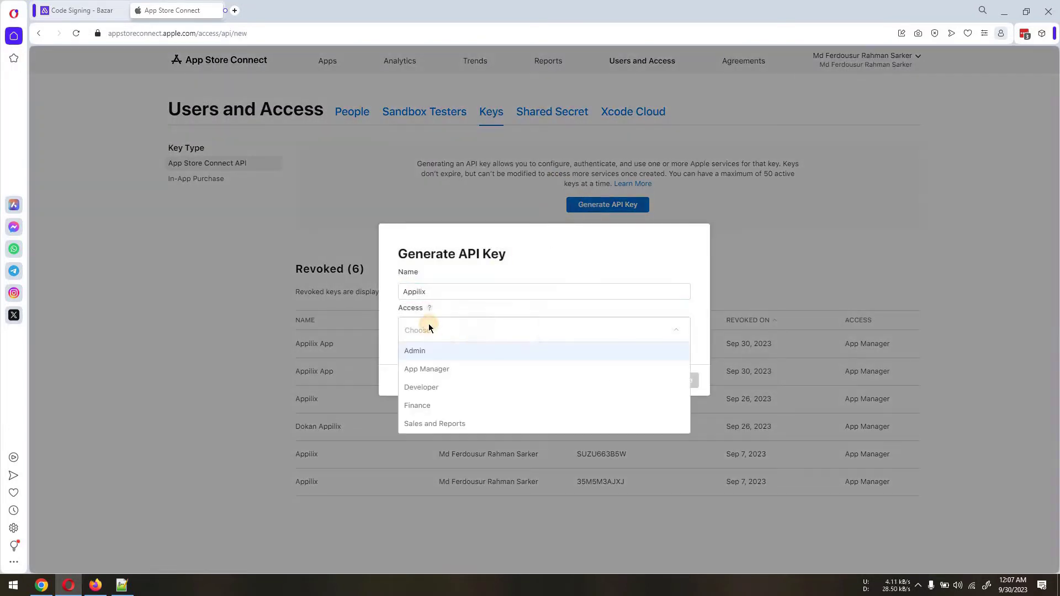
{"action": "left_click", "coordinate": [441, 371]}
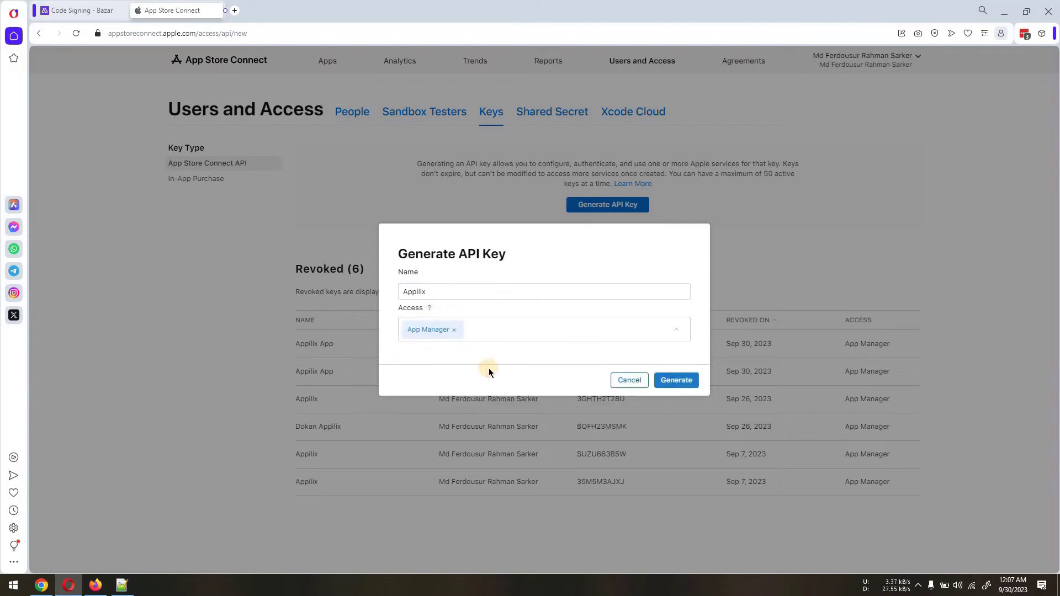
{"action": "left_click", "coordinate": [673, 381]}
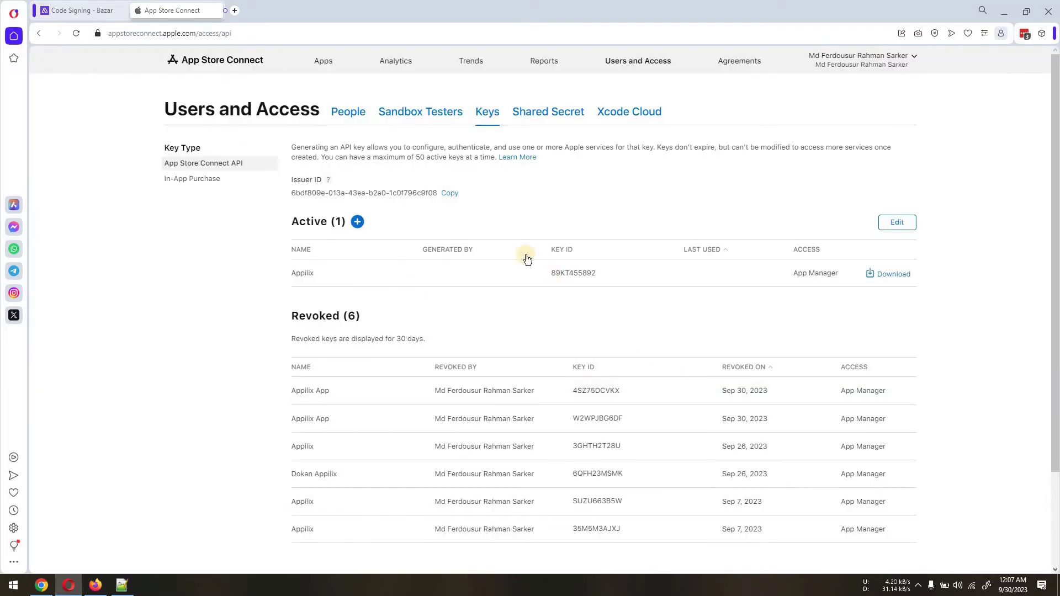
Copy the Issuer ID and Key ID from App Store Connect into the Appilix Code Signing fields
{"action": "key", "text": "ctrl+Tab"}
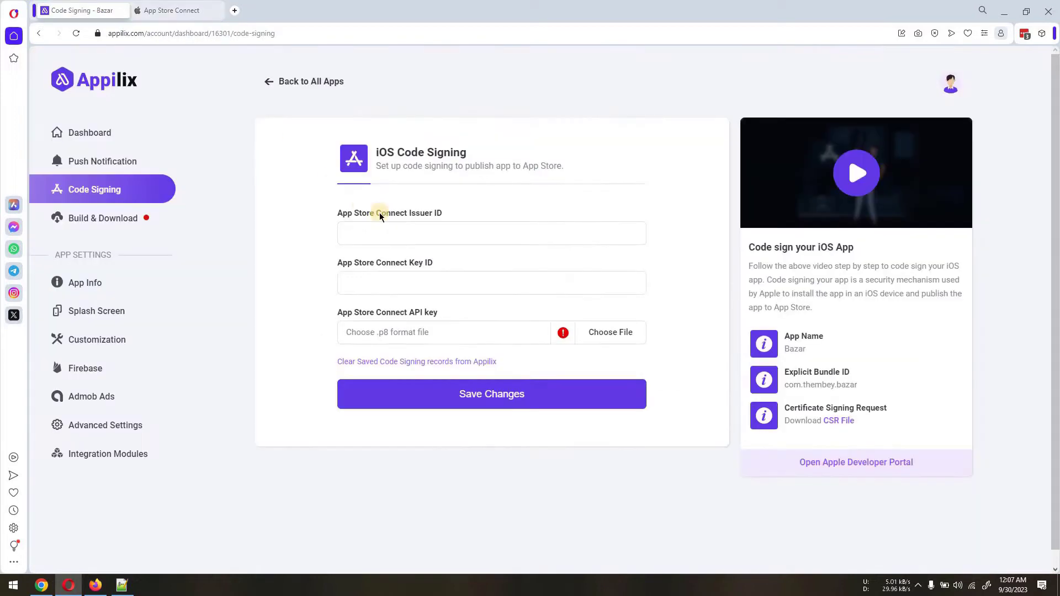
{"action": "left_click", "coordinate": [389, 231]}
{"action": "type", "text": "6bdf809e-013a-43ea-b2a0-1c0f796c9f08"}
{"action": "key", "text": "ctrl+Tab"}
{"action": "left_click", "coordinate": [621, 274]}
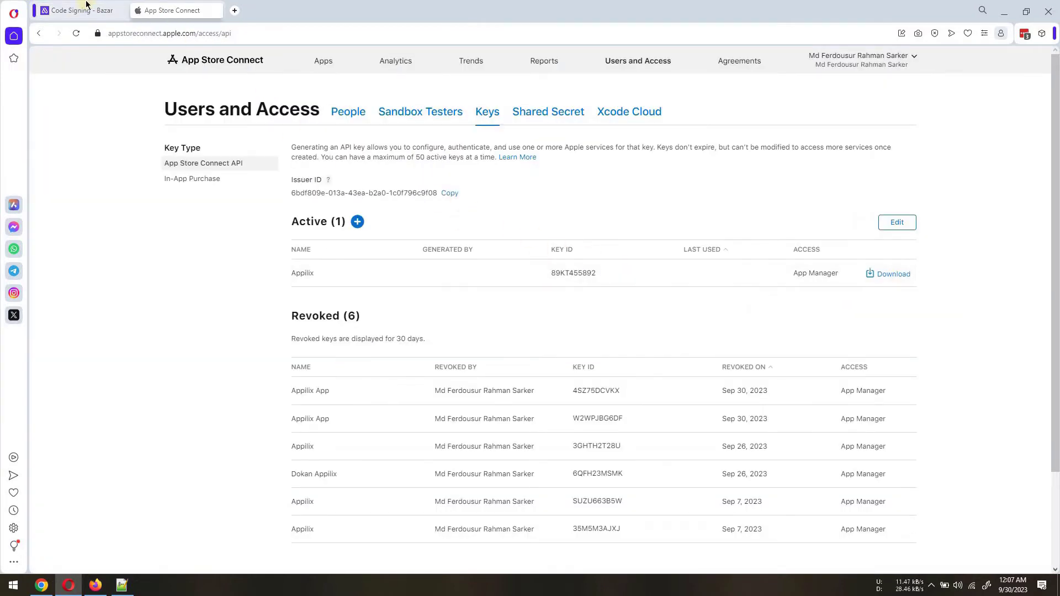
{"action": "key", "text": "ctrl+Tab"}
{"action": "key", "text": "Tab"}
{"action": "key", "text": "ctrl+v"}
{"action": "left_click", "coordinate": [193, 7]}
Download the Appilix .p8 key file and drop it onto Appilix's API key field
{"action": "left_click", "coordinate": [888, 275]}
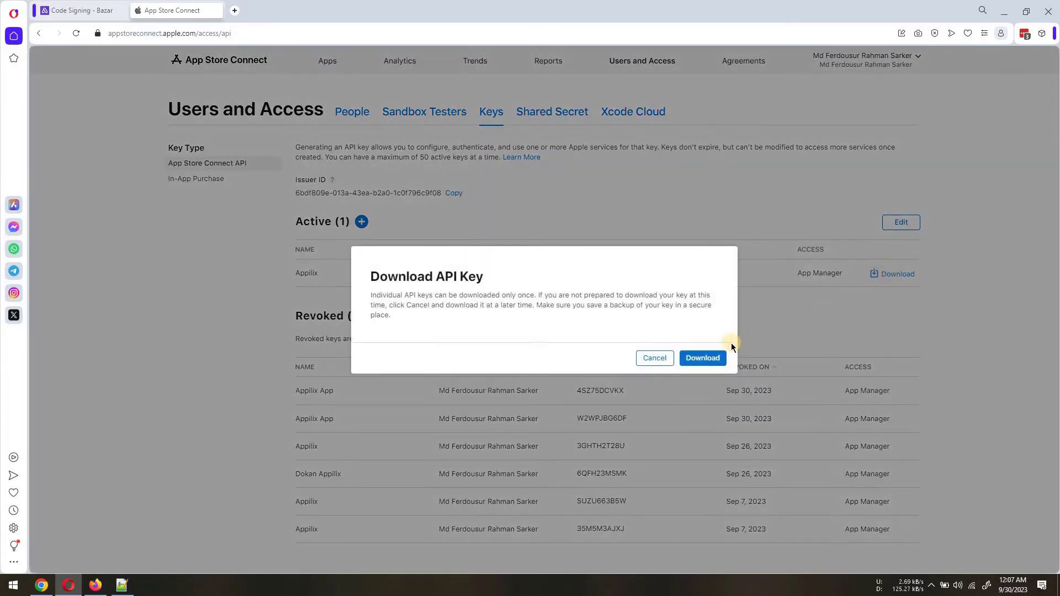
{"action": "left_click", "coordinate": [706, 359]}
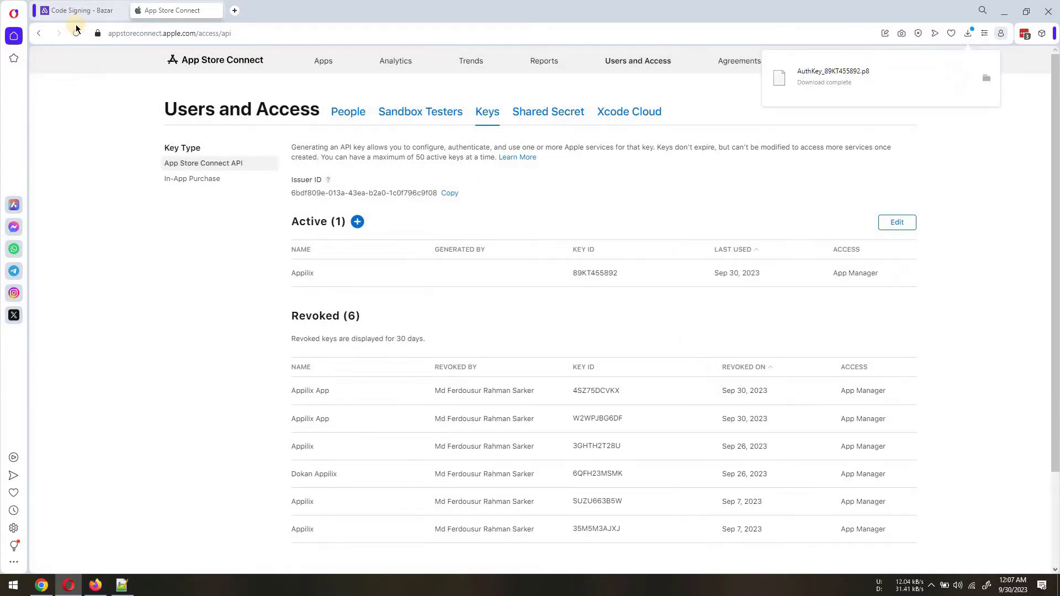
{"action": "key", "text": "ctrl+Tab"}
{"action": "left_click_drag", "start_coordinate": [817, 102], "coordinate": [511, 333]}
Save the code signing settings and open the Apple Developer Portal
{"action": "left_click", "coordinate": [540, 394]}
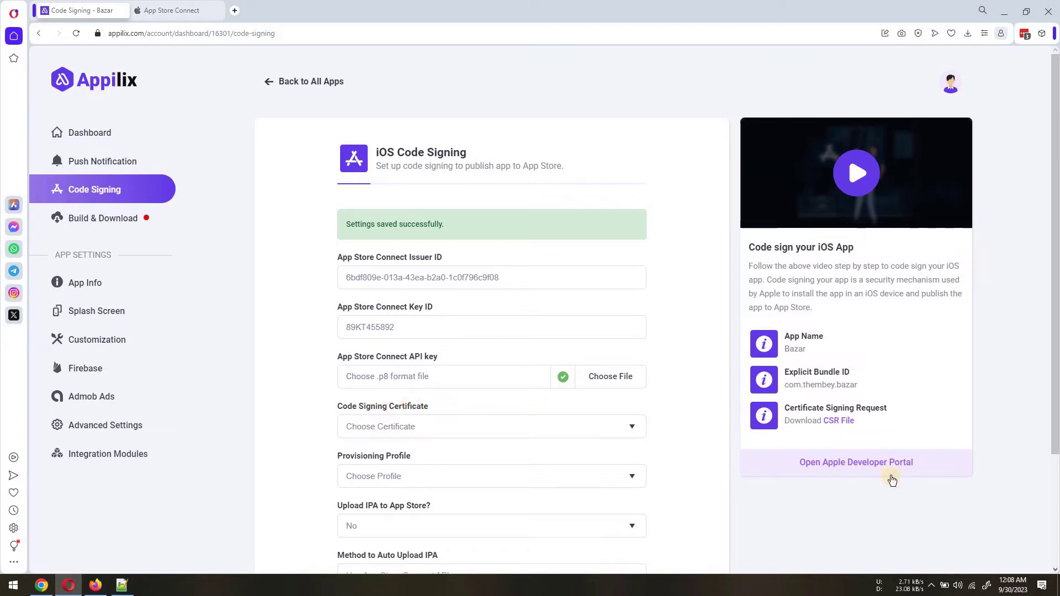
{"action": "left_click", "coordinate": [840, 468]}
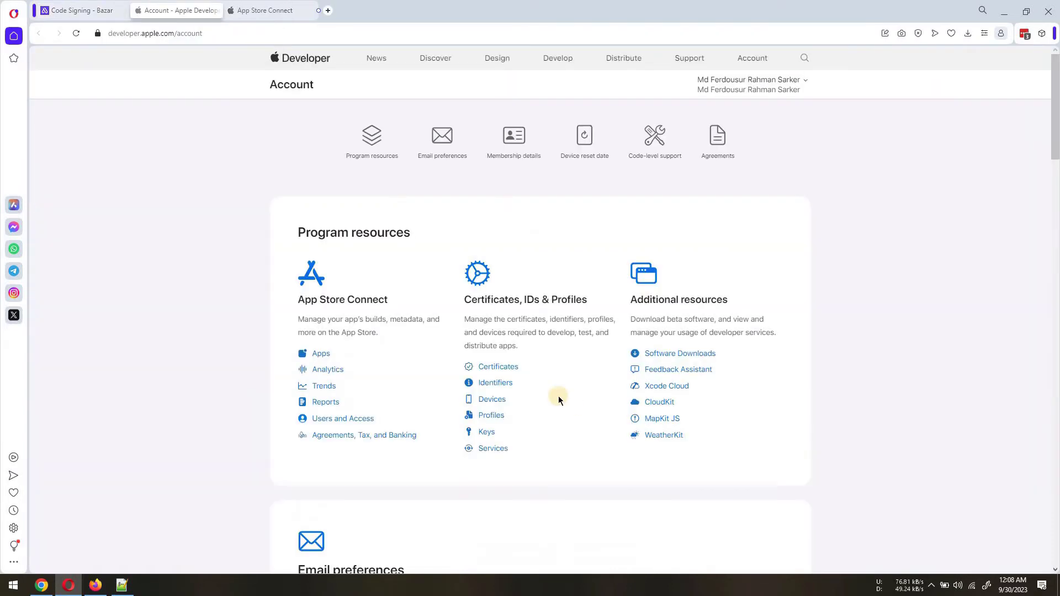
Start a new iOS Distribution certificate in Apple Developer Certificates
{"action": "left_click", "coordinate": [500, 367]}
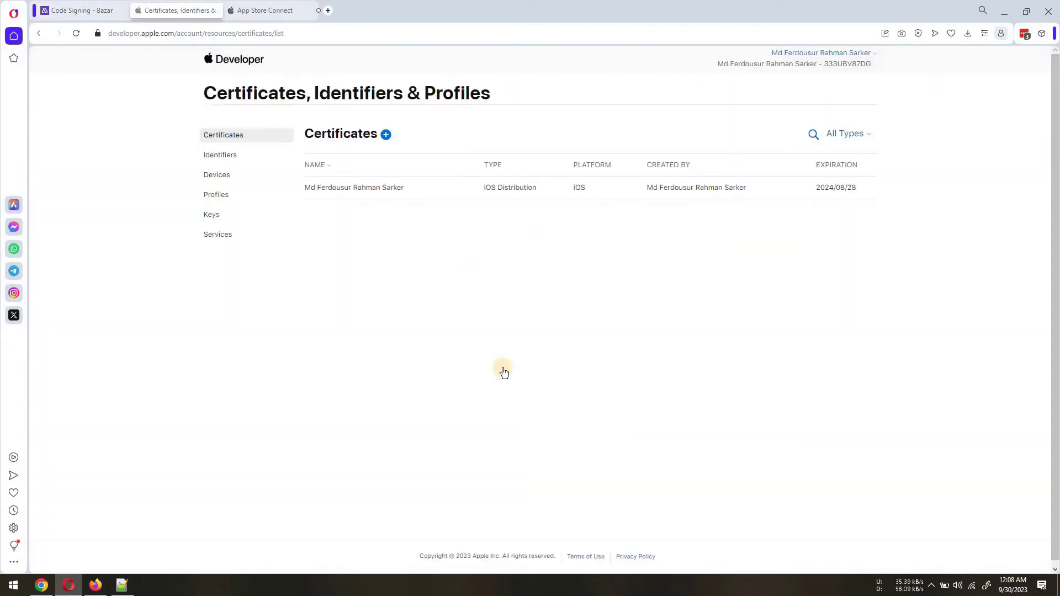
{"action": "left_click", "coordinate": [386, 135]}
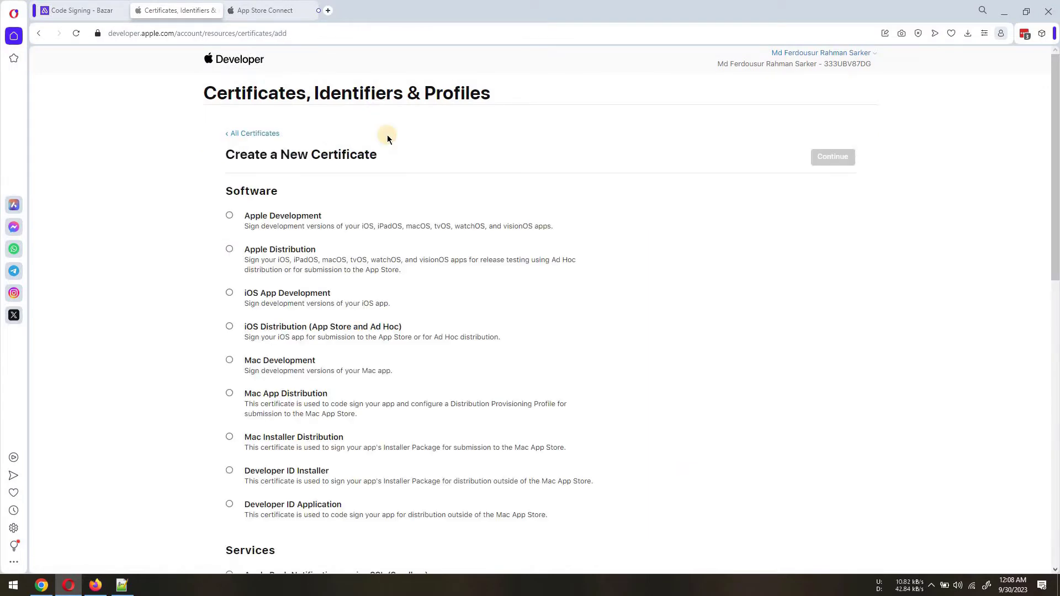
{"action": "left_click", "coordinate": [263, 328]}
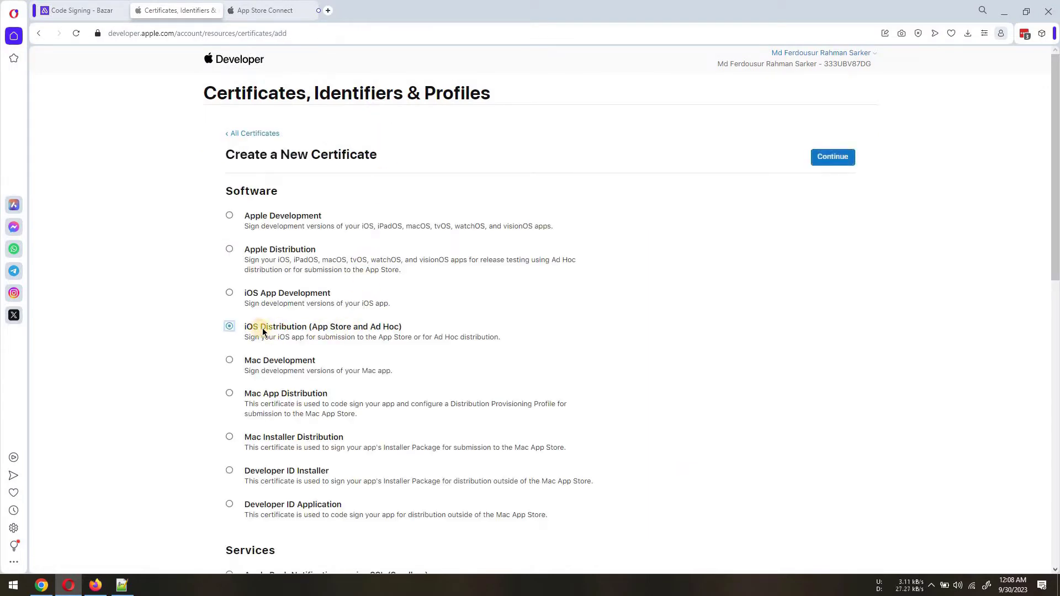
{"action": "left_click", "coordinate": [837, 158]}
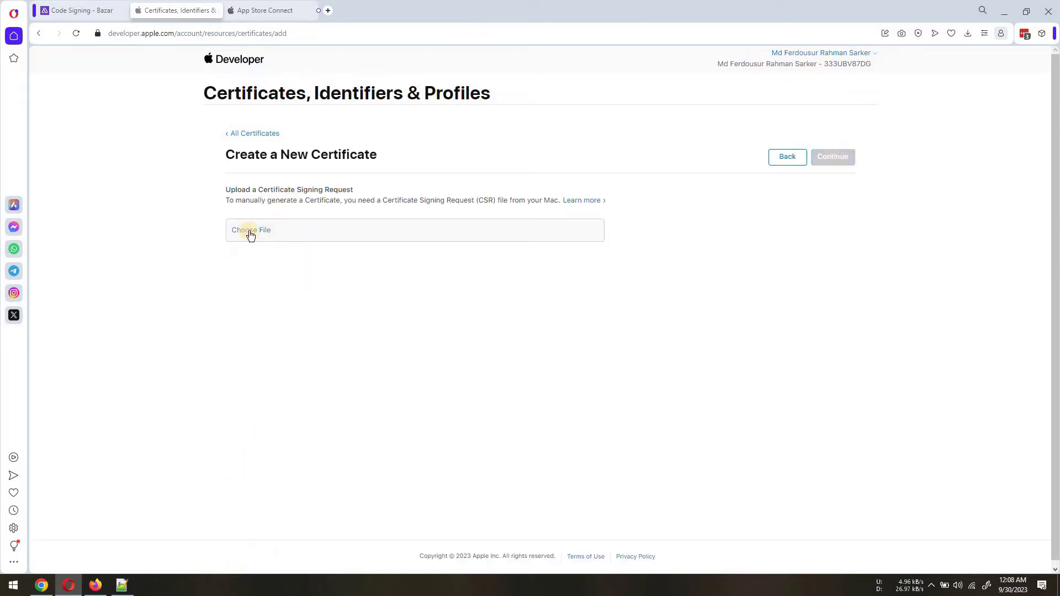
Download Appilix's CSR file, upload it to create the certificate, and return to Appilix
{"action": "left_click", "coordinate": [86, 17]}
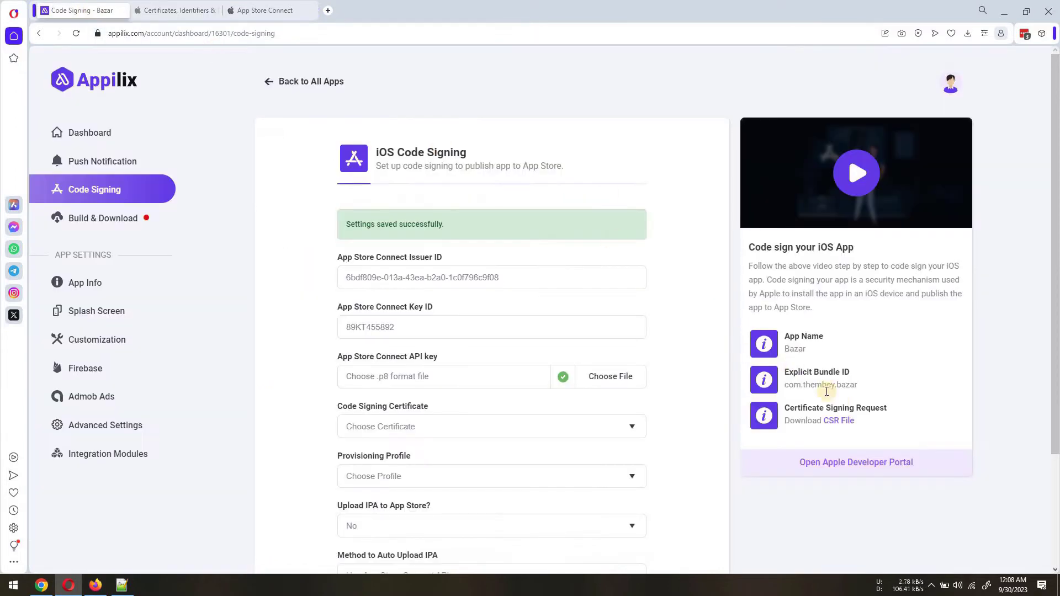
{"action": "left_click", "coordinate": [837, 422]}
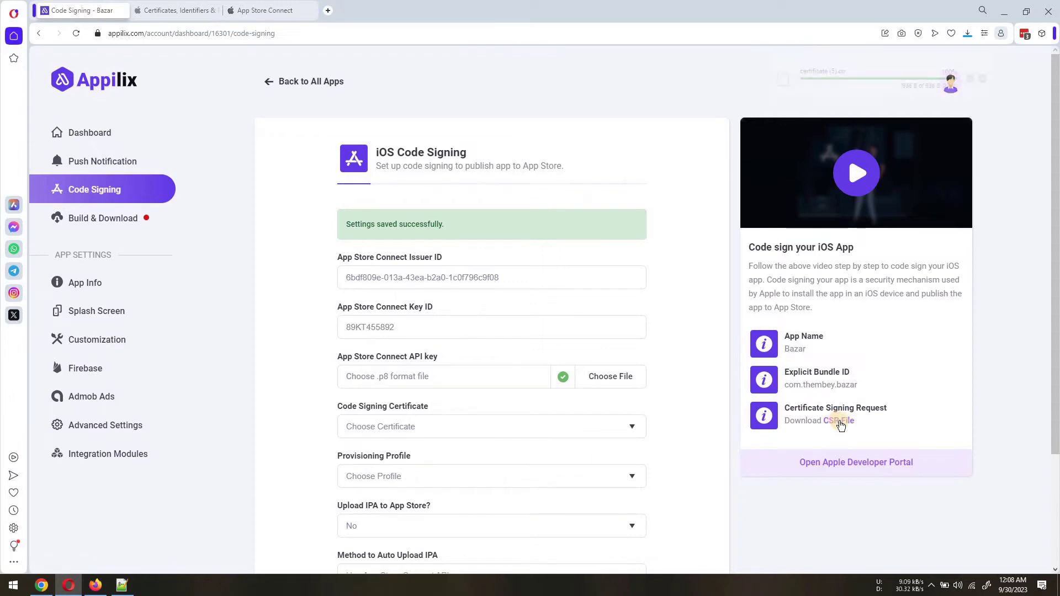
{"action": "left_click", "coordinate": [176, 10]}
{"action": "left_click_drag", "start_coordinate": [840, 98], "coordinate": [551, 239]}
{"action": "left_click", "coordinate": [835, 159]}
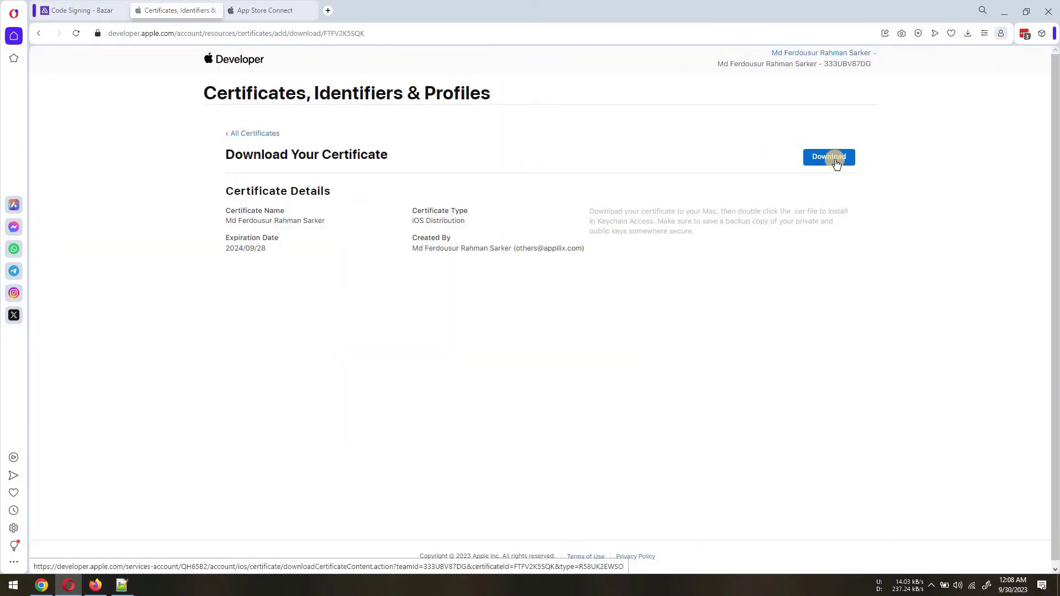
{"action": "left_click", "coordinate": [259, 134]}
{"action": "left_click", "coordinate": [82, 10]}
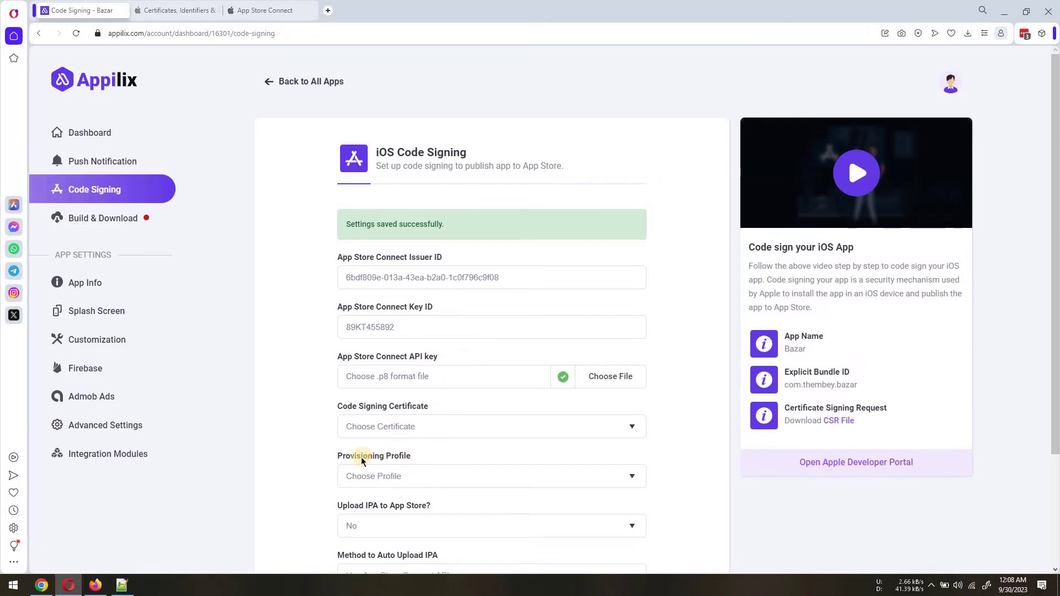
Start registering a new App-type App ID with the description Bazar
{"action": "left_click", "coordinate": [176, 10]}
{"action": "left_click", "coordinate": [221, 155]}
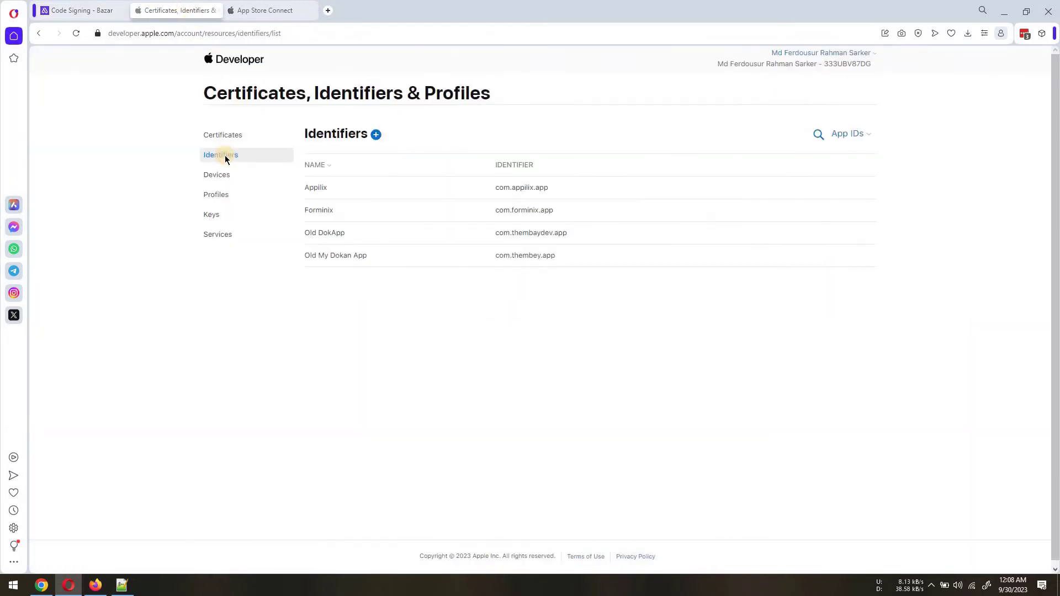
{"action": "left_click", "coordinate": [375, 134]}
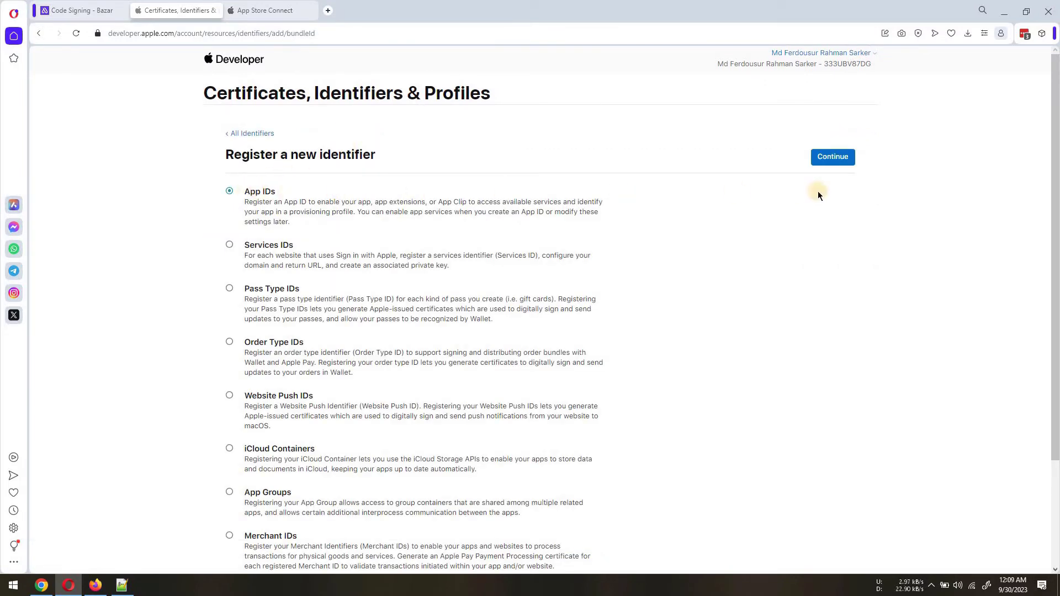
{"action": "left_click", "coordinate": [833, 157]}
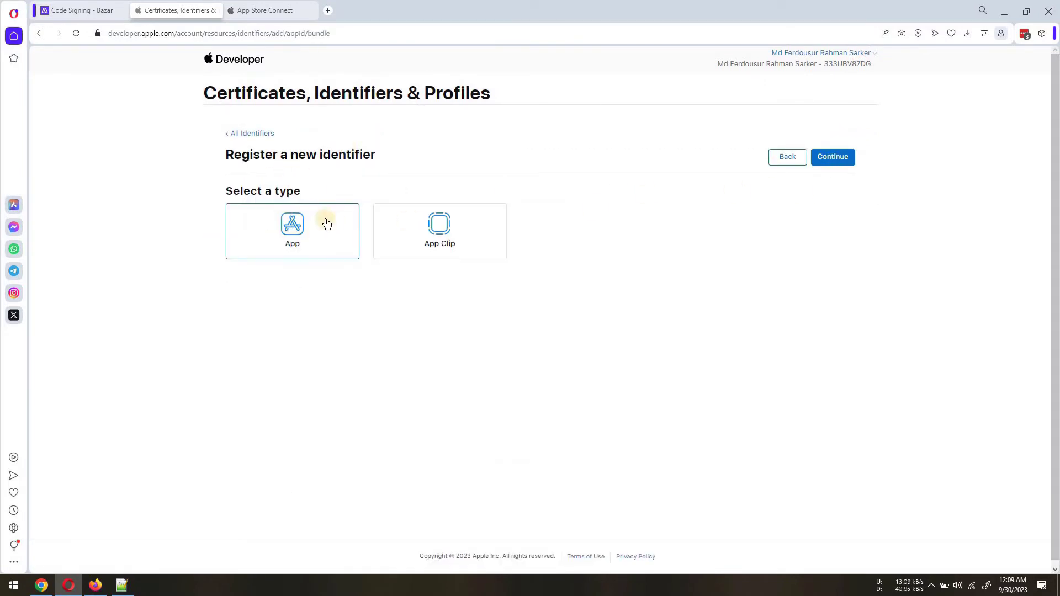
{"action": "left_click", "coordinate": [837, 159]}
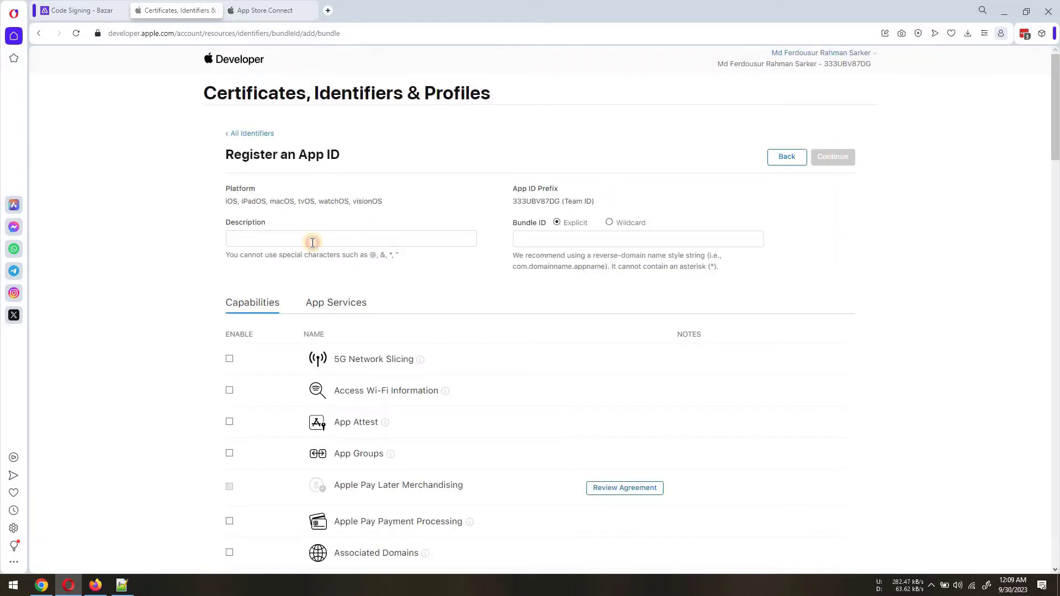
{"action": "left_click", "coordinate": [313, 243]}
{"action": "type", "text": "Bazar App"}
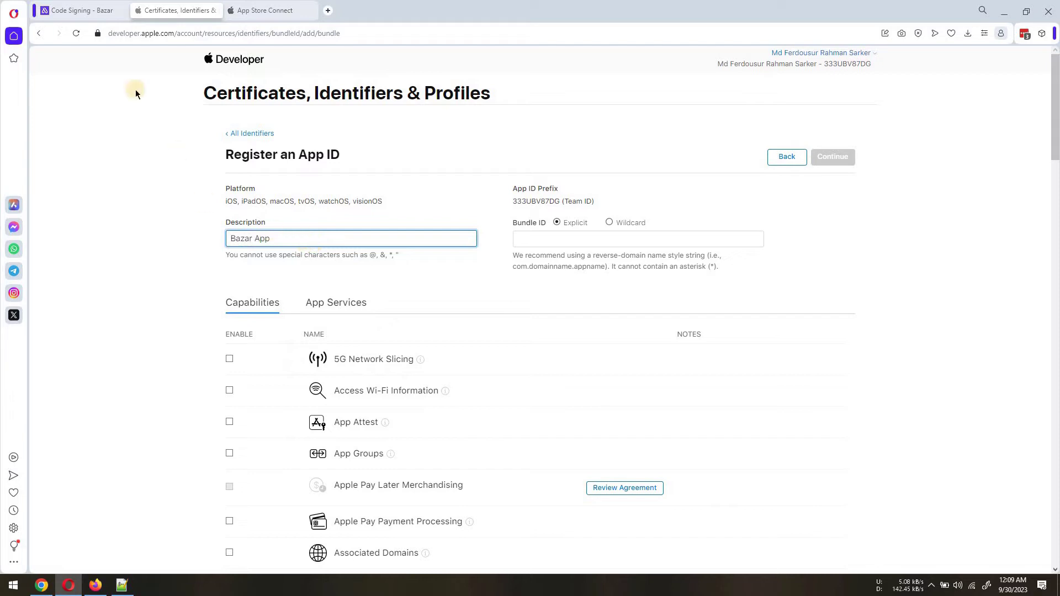
Paste bundle ID com.thembey.bazar from Appilix and register the App ID
{"action": "left_click", "coordinate": [85, 11]}
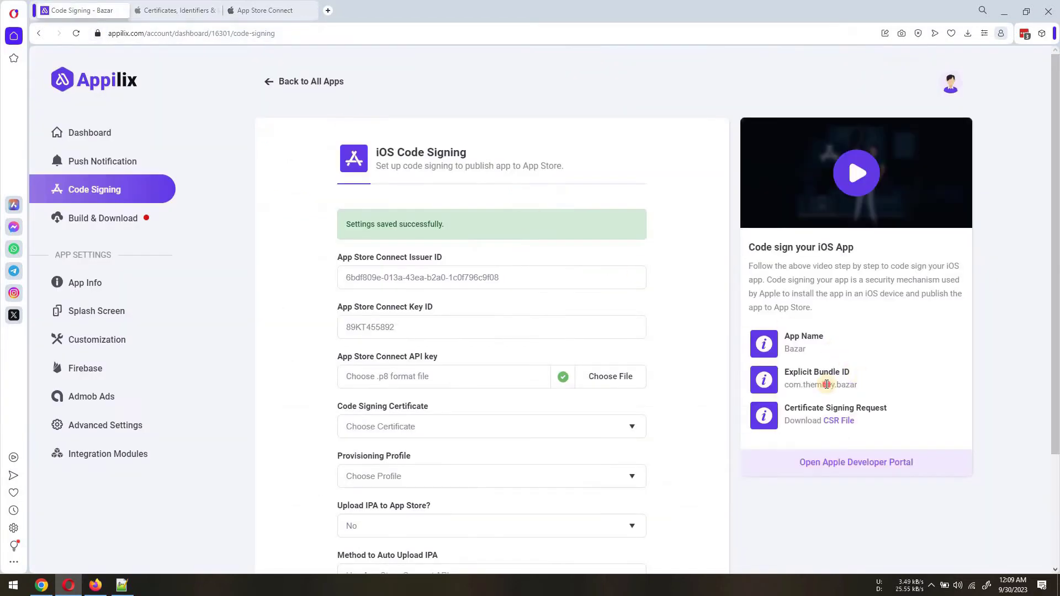
{"action": "left_click_drag", "start_coordinate": [859, 385], "coordinate": [785, 385]}
{"action": "key", "text": "ctrl+c"}
{"action": "left_click", "coordinate": [177, 11]}
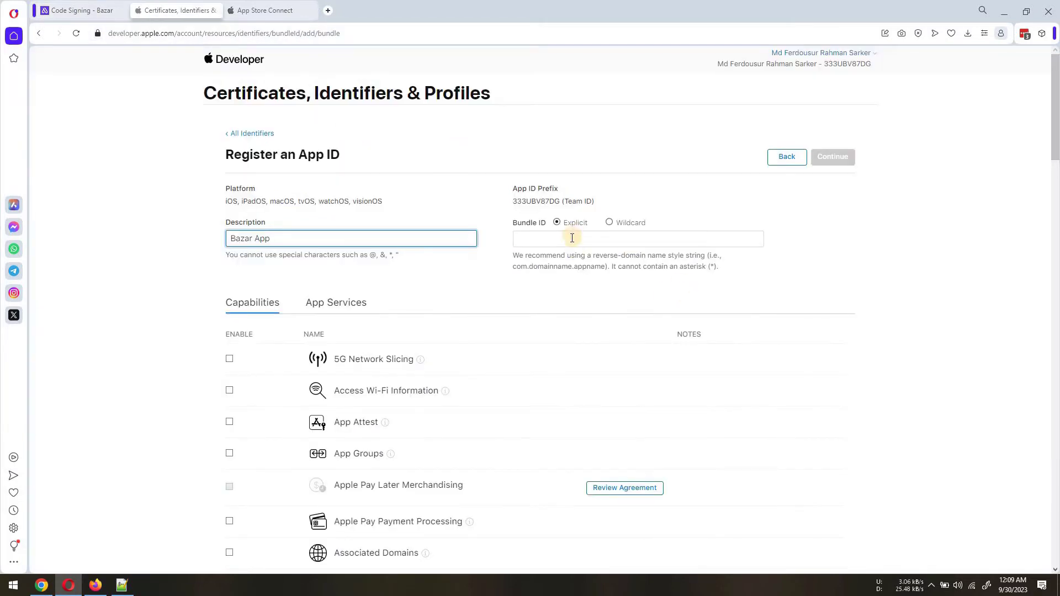
{"action": "left_click", "coordinate": [631, 240]}
{"action": "key", "text": "ctrl+v"}
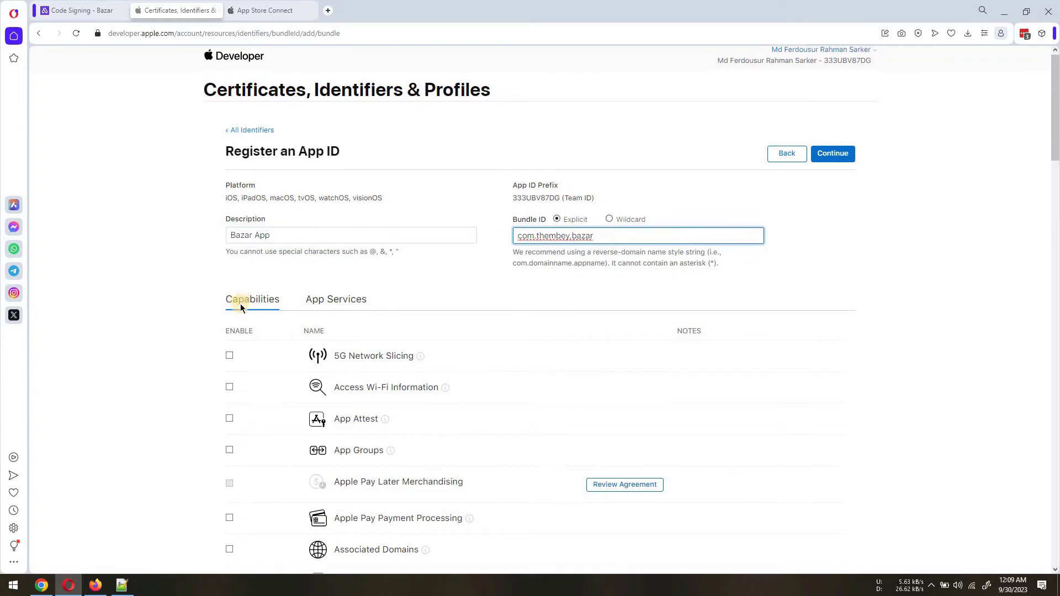
{"action": "scroll", "coordinate": [241, 306], "scroll_direction": "down", "scroll_amount": 20}
{"action": "scroll", "coordinate": [243, 307], "scroll_direction": "down", "scroll_amount": 7}
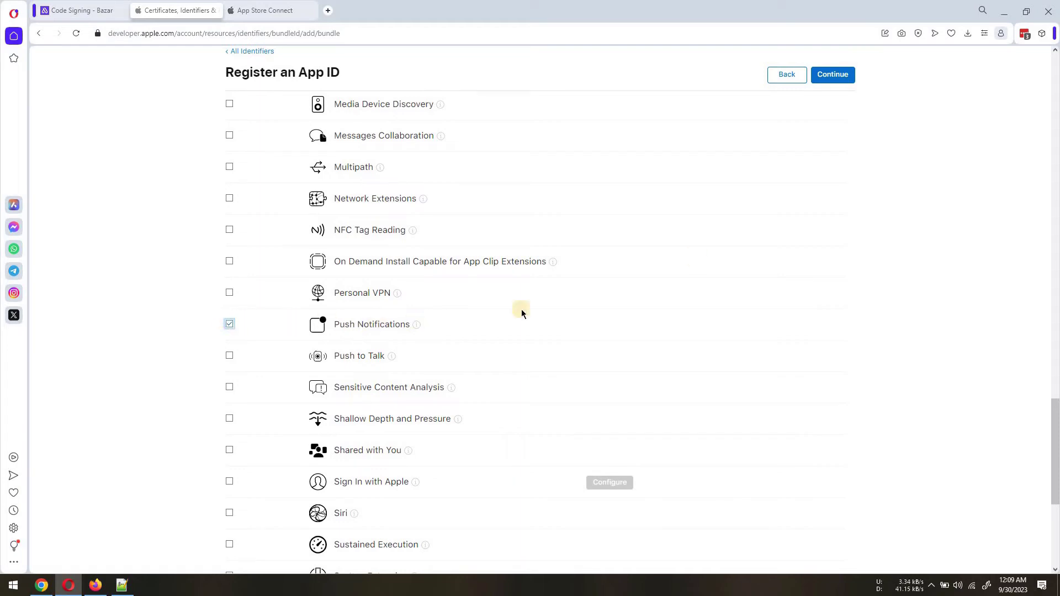
{"action": "left_click", "coordinate": [834, 75]}
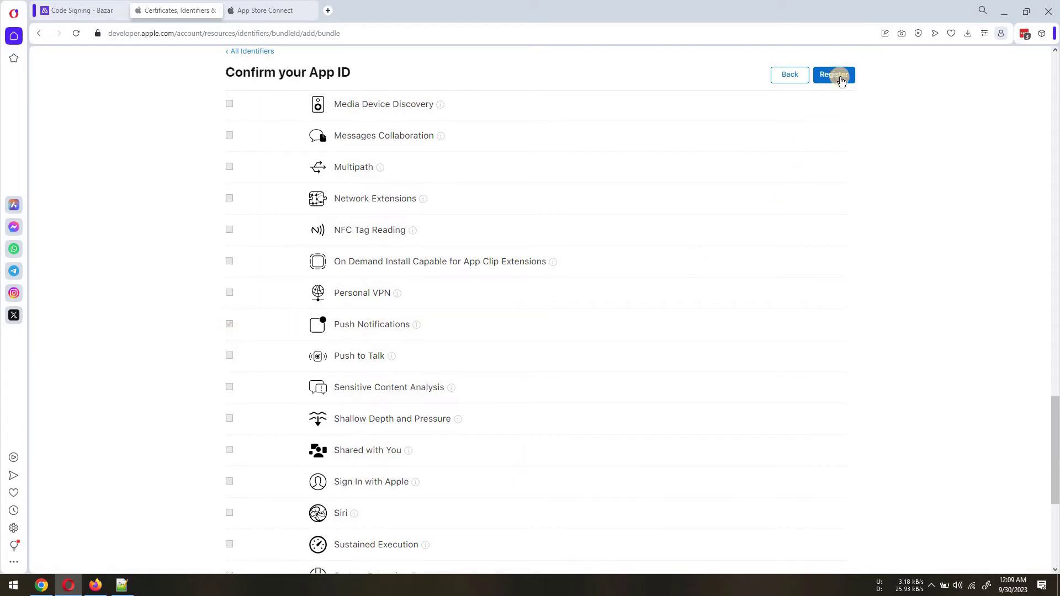
{"action": "left_click", "coordinate": [839, 76]}
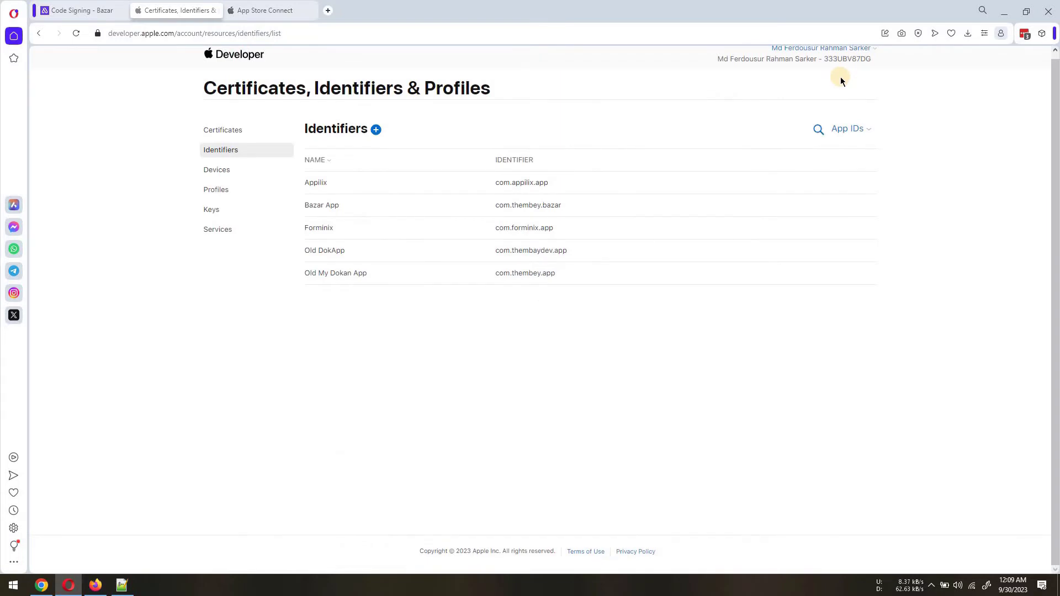
Start a new App Store provisioning profile for the Bazar App ID
{"action": "left_click", "coordinate": [216, 189]}
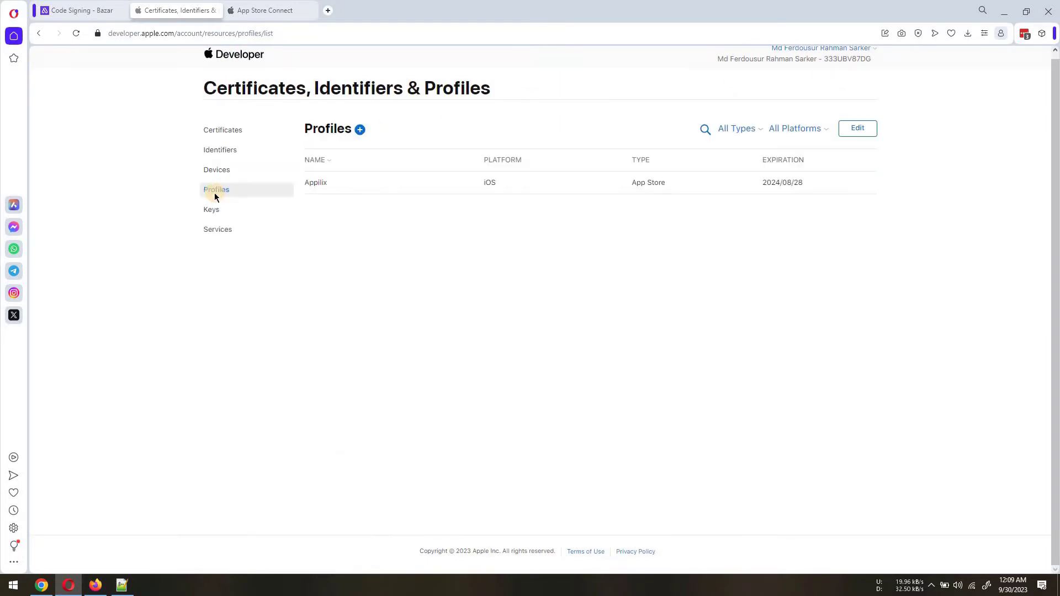
{"action": "left_click", "coordinate": [362, 130]}
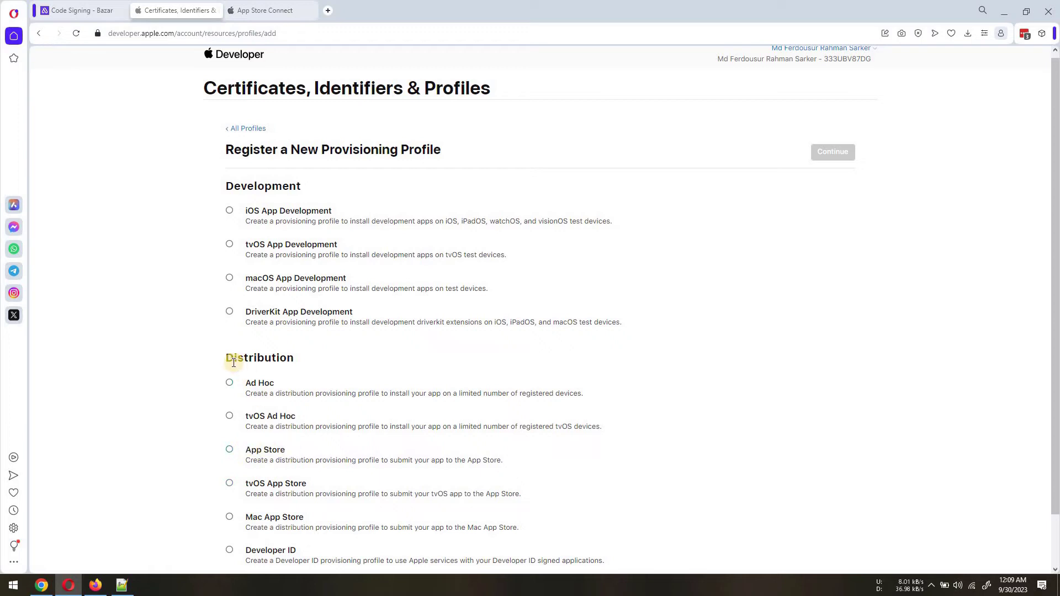
{"action": "left_click", "coordinate": [230, 451]}
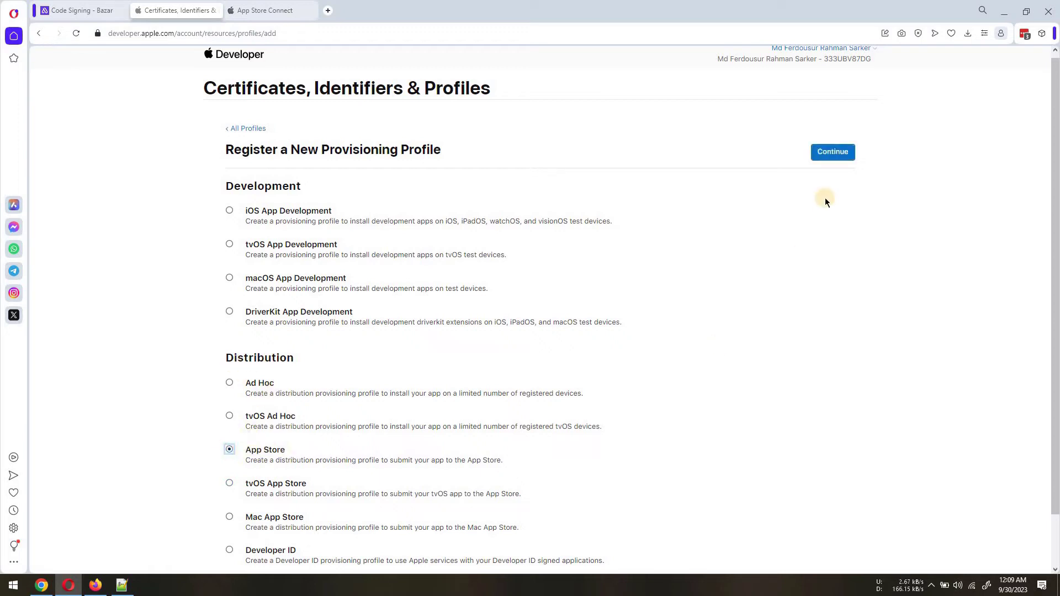
{"action": "left_click", "coordinate": [827, 152]}
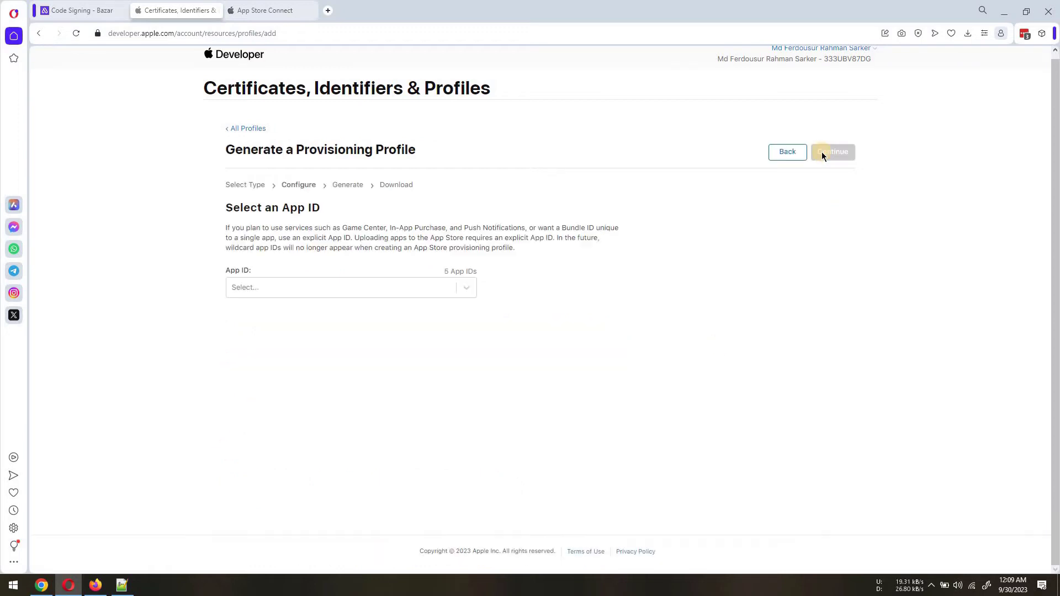
{"action": "left_click", "coordinate": [349, 285]}
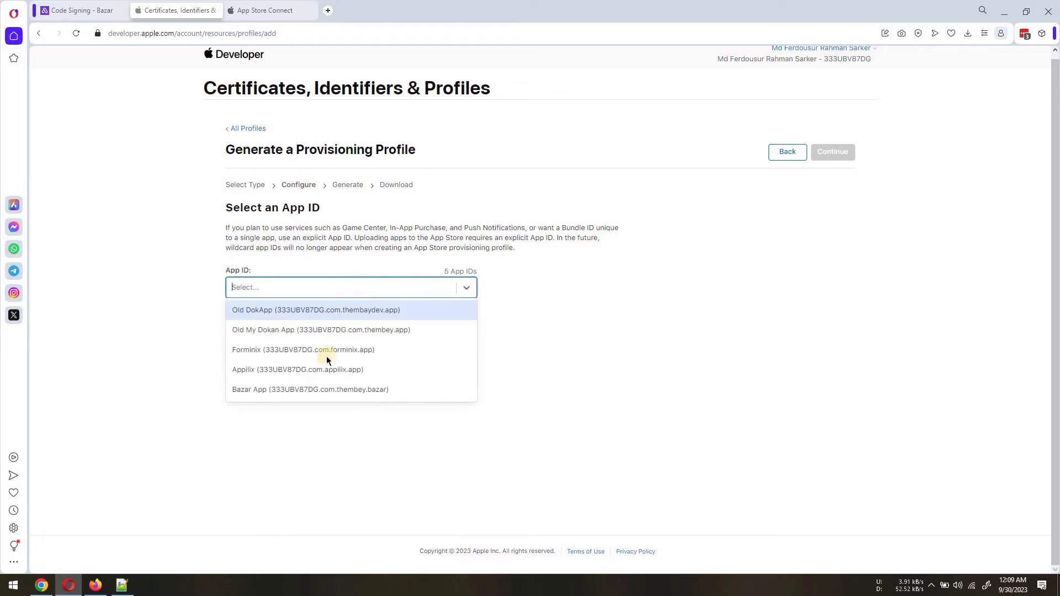
{"action": "left_click", "coordinate": [347, 392]}
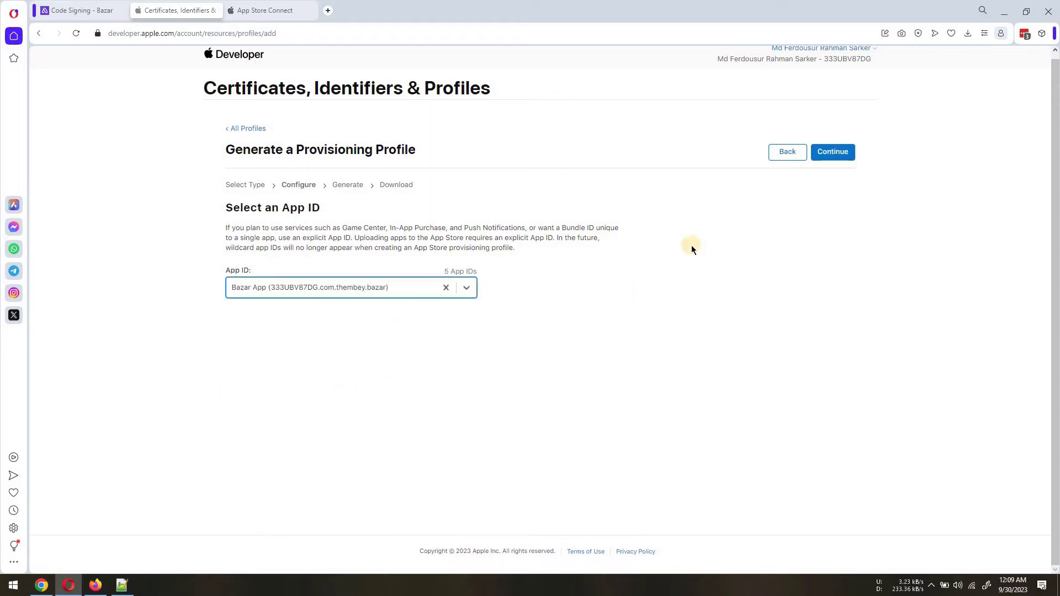
Keep the certificate, name the profile Bazar, generate it, and return to Appilix
{"action": "left_click", "coordinate": [829, 157]}
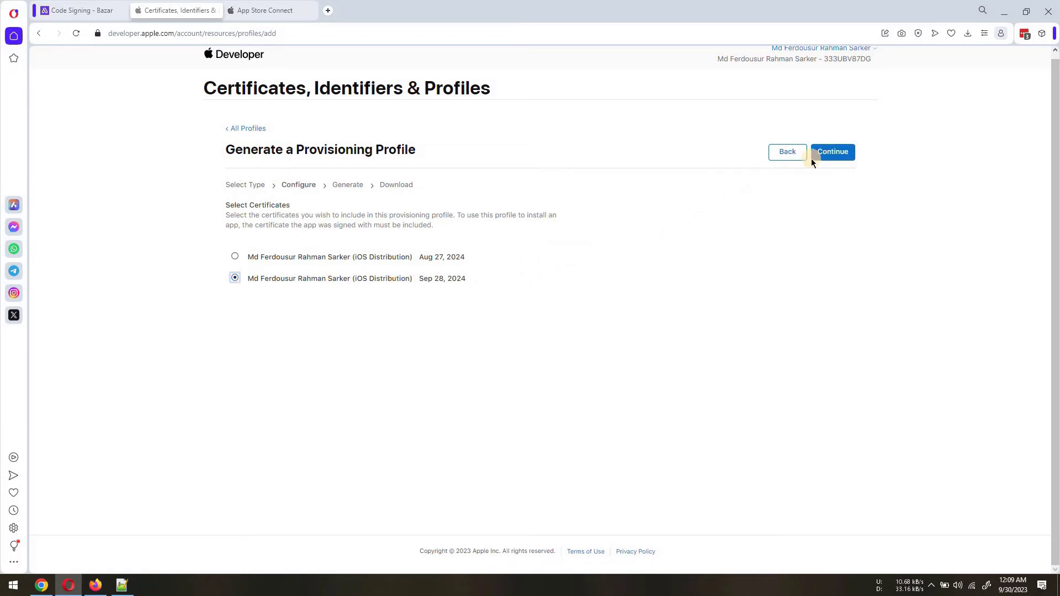
{"action": "left_click", "coordinate": [834, 154]}
{"action": "left_click", "coordinate": [359, 266]}
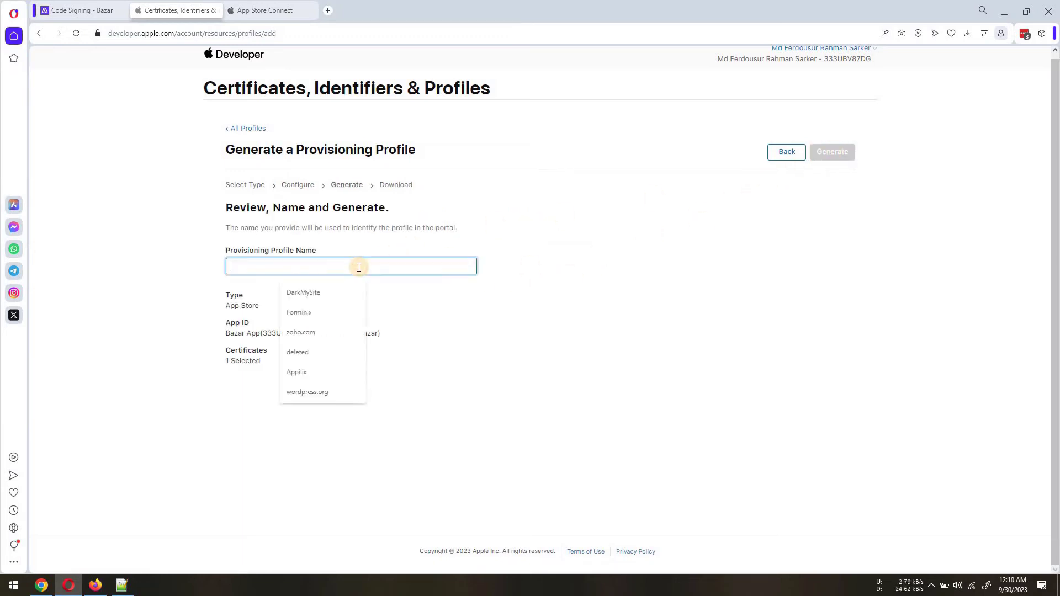
{"action": "type", "text": "Bazar"}
{"action": "left_click", "coordinate": [833, 152]}
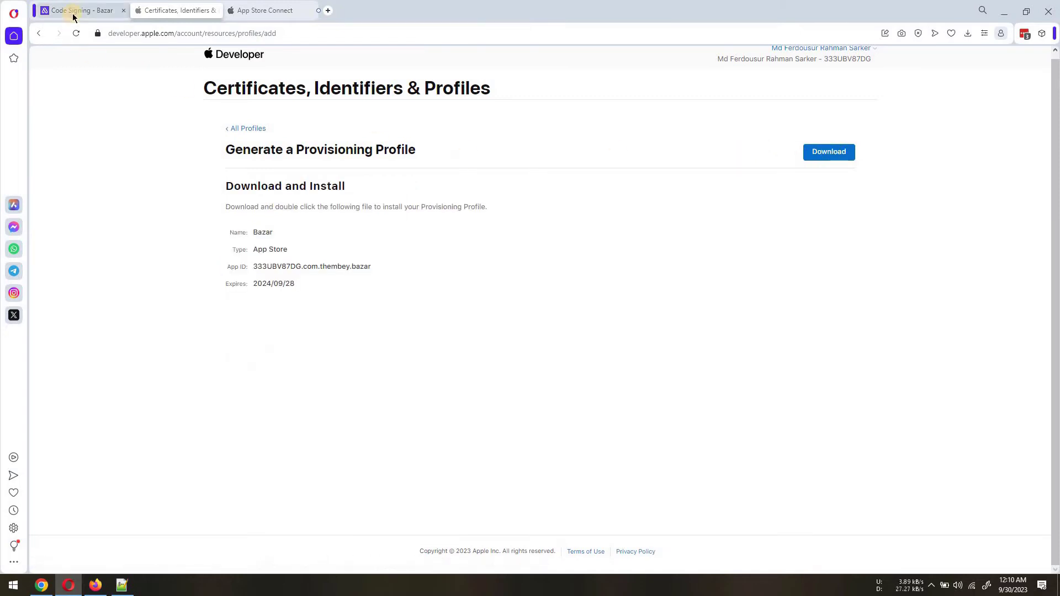
{"action": "left_click", "coordinate": [73, 12]}
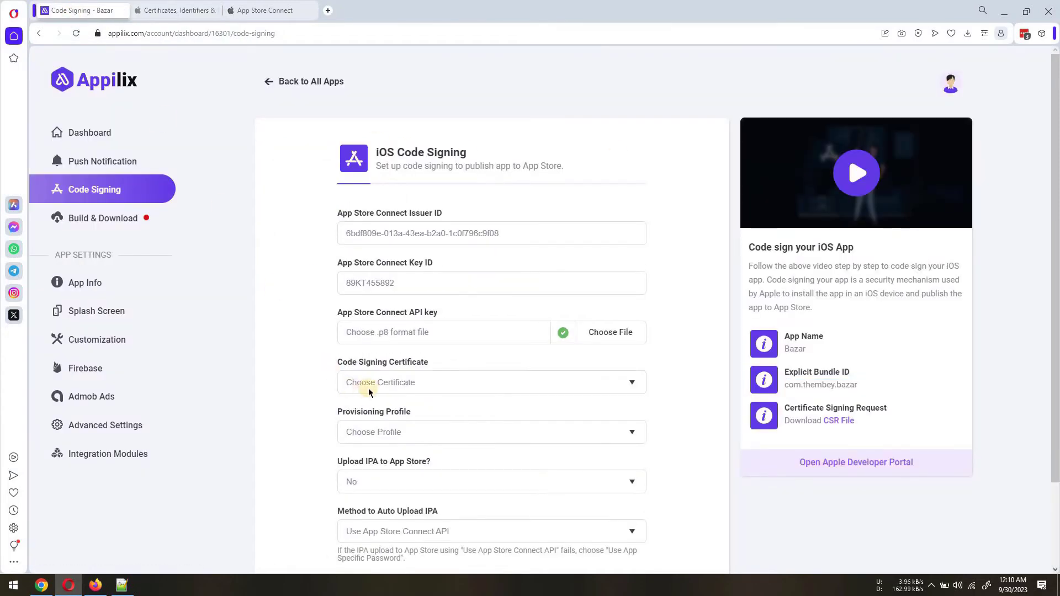
Select the 2024/09/28 iOS Distribution certificate and the Bazar profile, then save
{"action": "left_click", "coordinate": [386, 381]}
{"action": "left_click", "coordinate": [533, 421]}
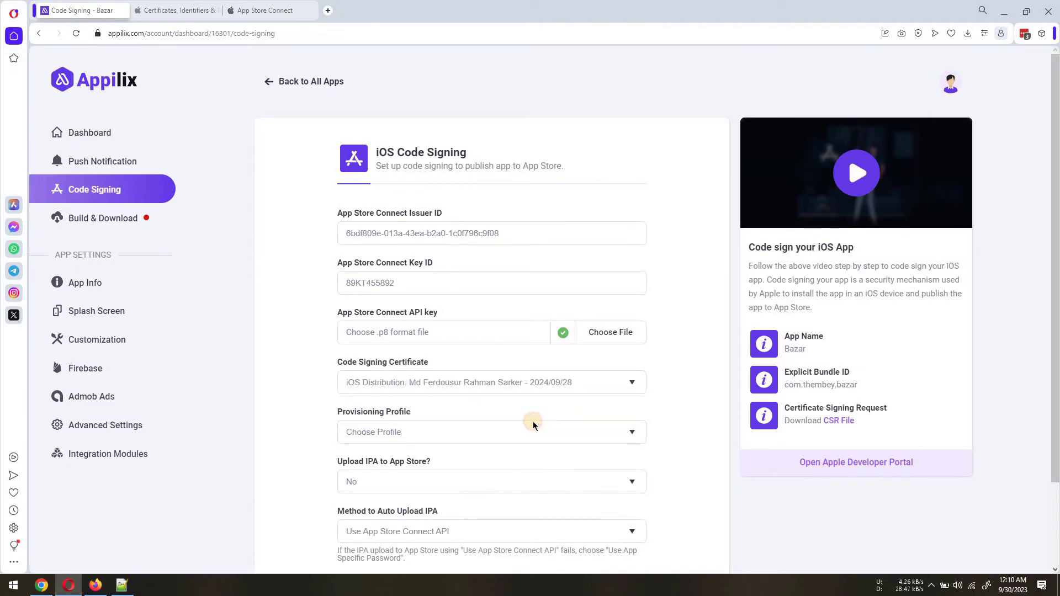
{"action": "left_click", "coordinate": [400, 432]}
{"action": "left_click", "coordinate": [369, 470]}
{"action": "scroll", "coordinate": [397, 486], "scroll_direction": "down", "scroll_amount": 3}
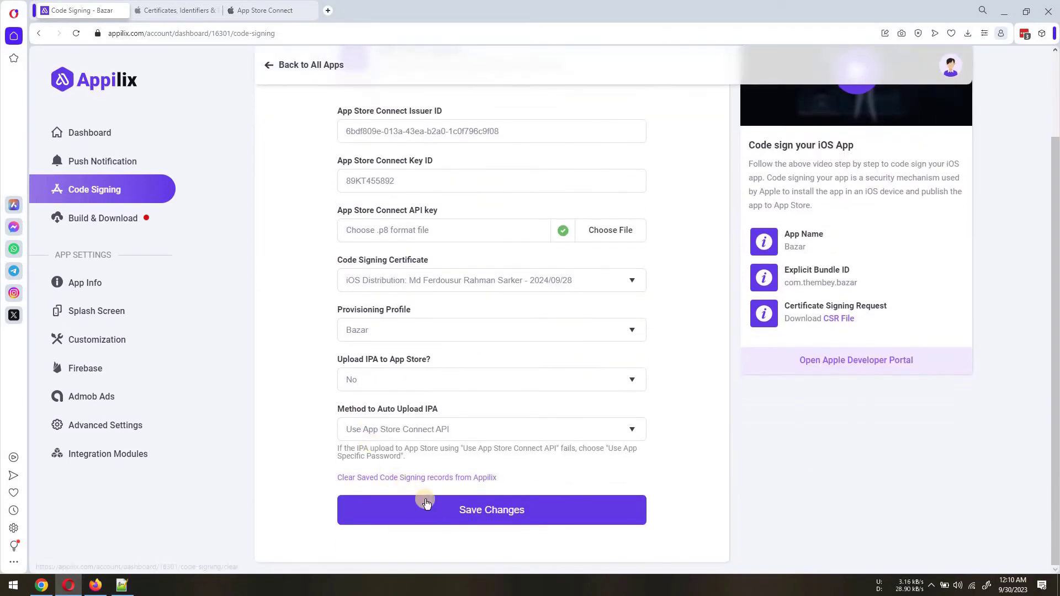
{"action": "left_click", "coordinate": [436, 514]}
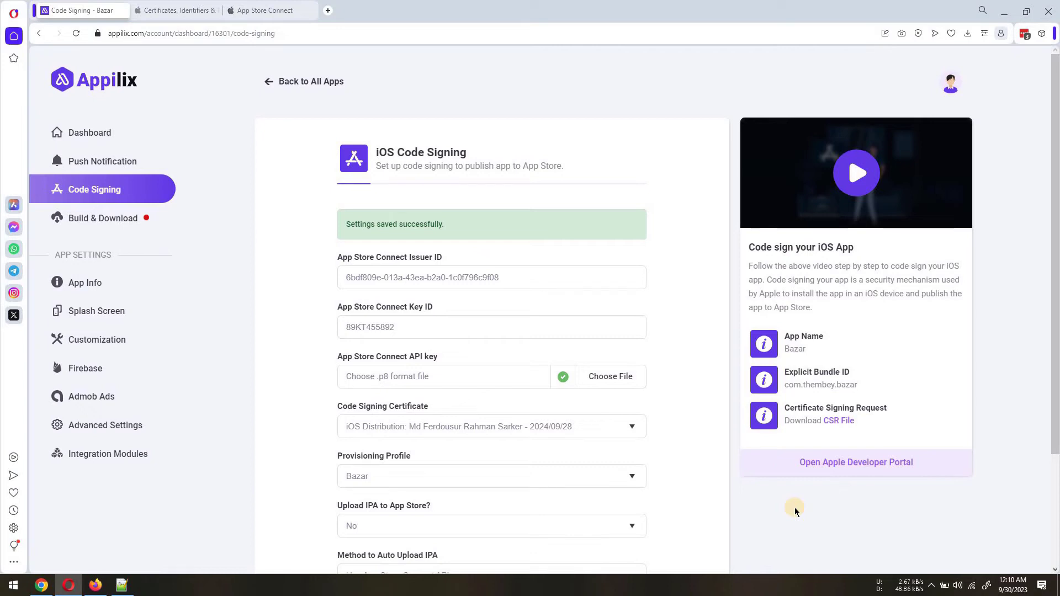
{"action": "left_click", "coordinate": [847, 464]}
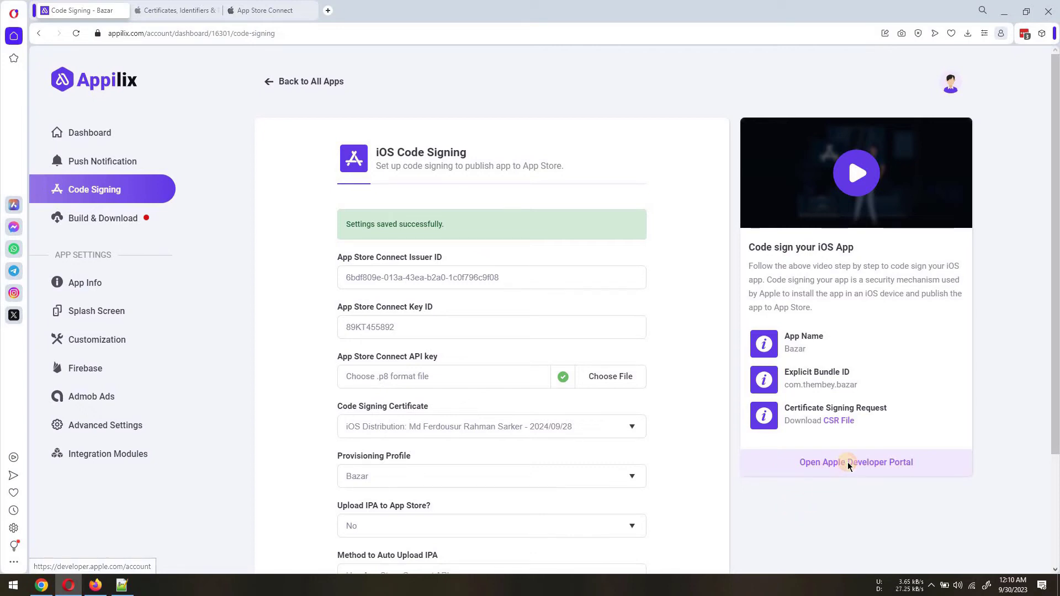
Start a new iOS app named BazarApp with English (U.S.) as primary language
{"action": "left_click", "coordinate": [321, 355]}
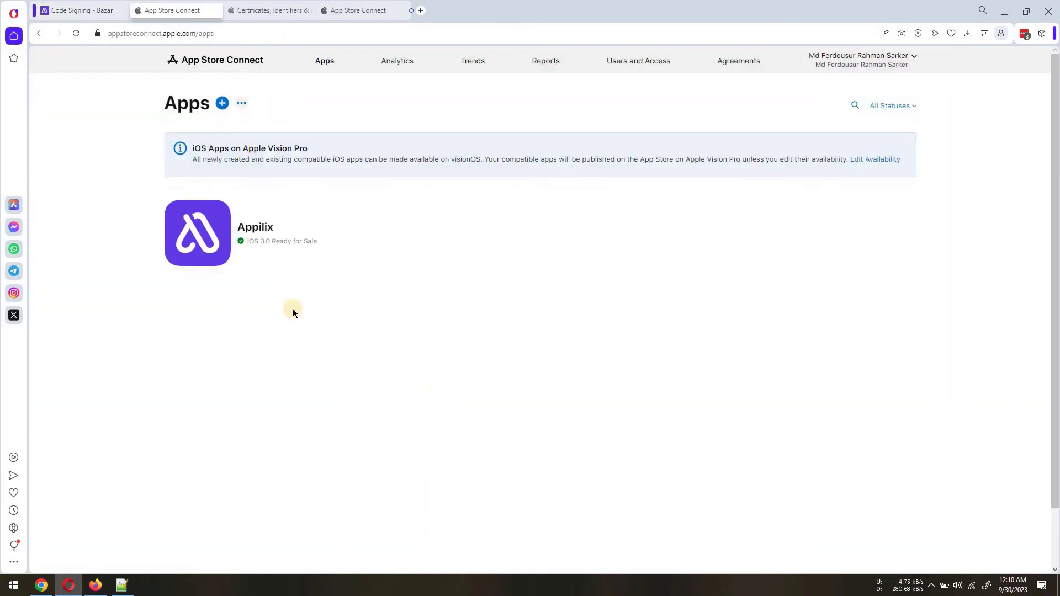
{"action": "left_click", "coordinate": [222, 104]}
{"action": "left_click", "coordinate": [198, 141]}
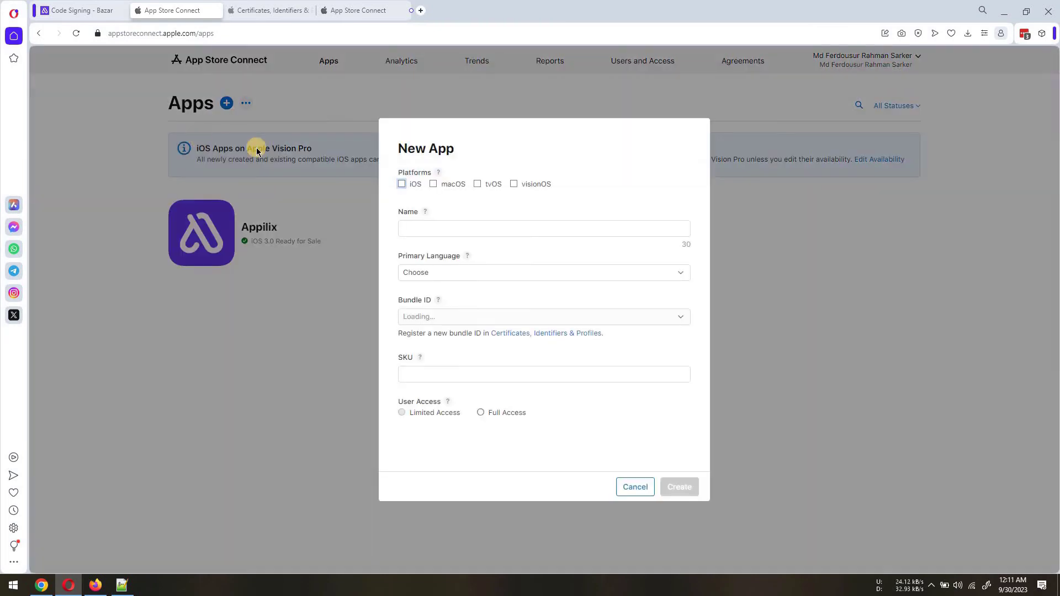
{"action": "left_click", "coordinate": [401, 184]}
{"action": "left_click", "coordinate": [429, 230]}
{"action": "type", "text": "BazarApp"}
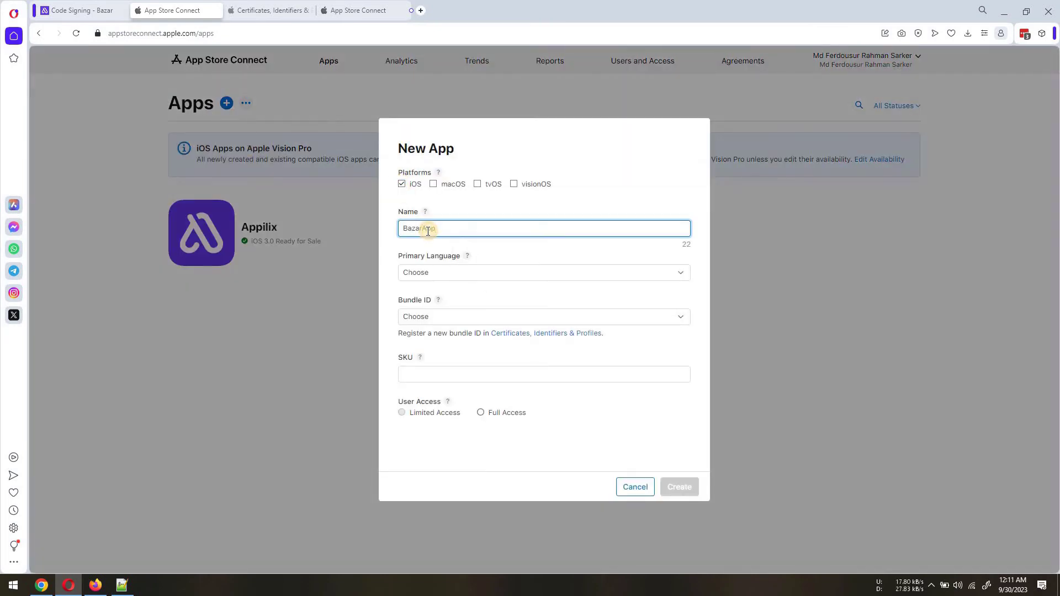
{"action": "left_click", "coordinate": [433, 272]}
{"action": "scroll", "coordinate": [452, 333], "scroll_direction": "down", "scroll_amount": 3}
{"action": "scroll", "coordinate": [443, 384], "scroll_direction": "up", "scroll_amount": 3}
{"action": "left_click", "coordinate": [436, 395]}
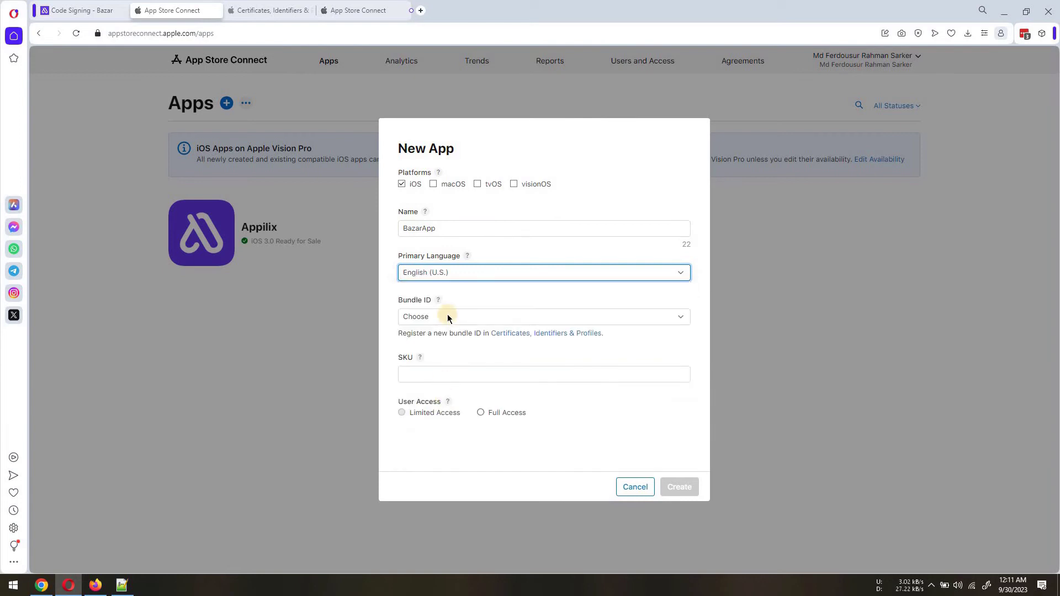
Choose the Bazar App bundle ID, SKU bazarapp, full access, and create the app
{"action": "left_click", "coordinate": [447, 317]}
{"action": "left_click", "coordinate": [450, 339]}
{"action": "left_click", "coordinate": [445, 361]}
{"action": "type", "text": "bazarapp"}
{"action": "left_click", "coordinate": [480, 399]}
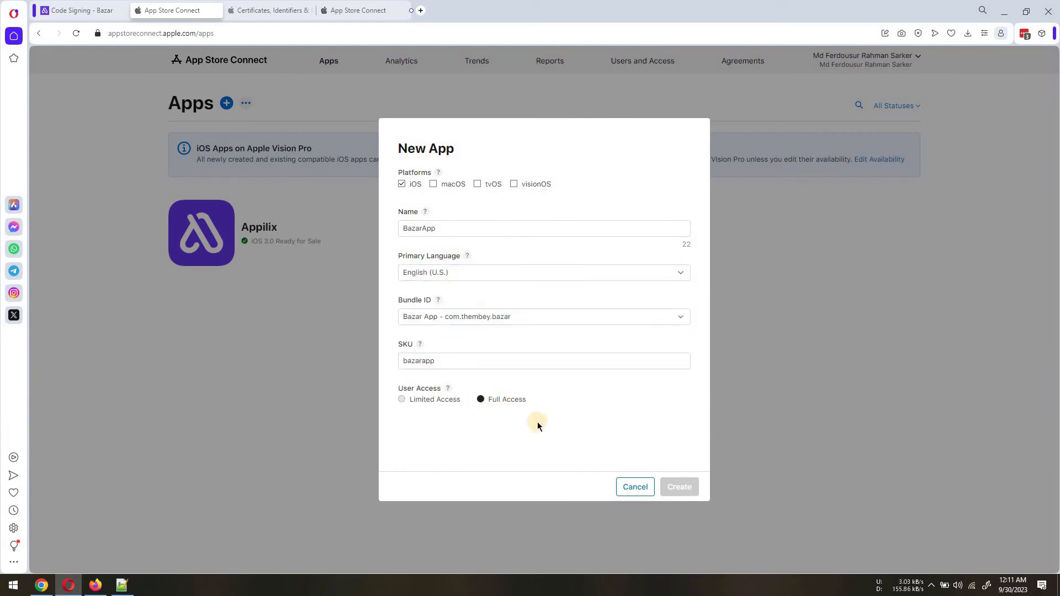
{"action": "left_click", "coordinate": [689, 486]}
{"action": "scroll", "coordinate": [674, 490], "scroll_direction": "down", "scroll_amount": 10}
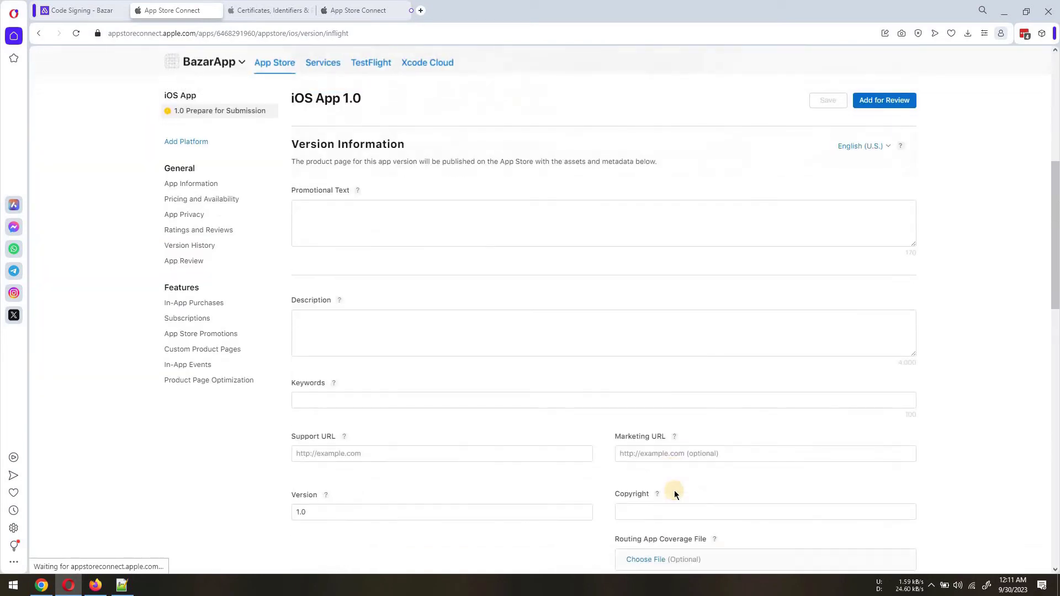
{"action": "scroll", "coordinate": [660, 493], "scroll_direction": "down", "scroll_amount": 2}
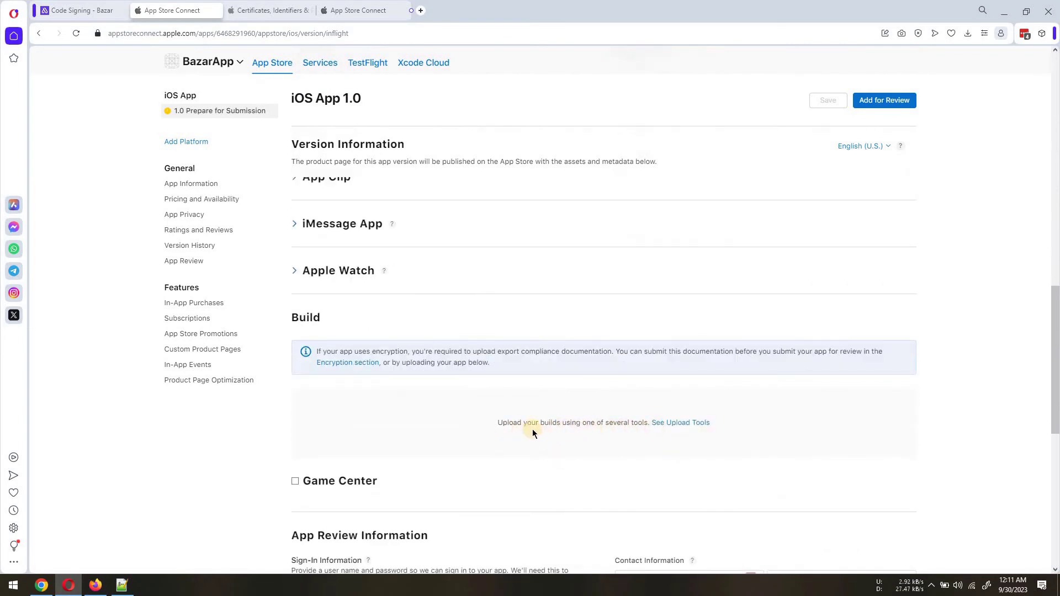
Set Upload IPA to App Store to Yes, save, and build the app with version code 5
{"action": "left_click", "coordinate": [82, 10]}
{"action": "scroll", "coordinate": [262, 276], "scroll_direction": "down", "scroll_amount": 2}
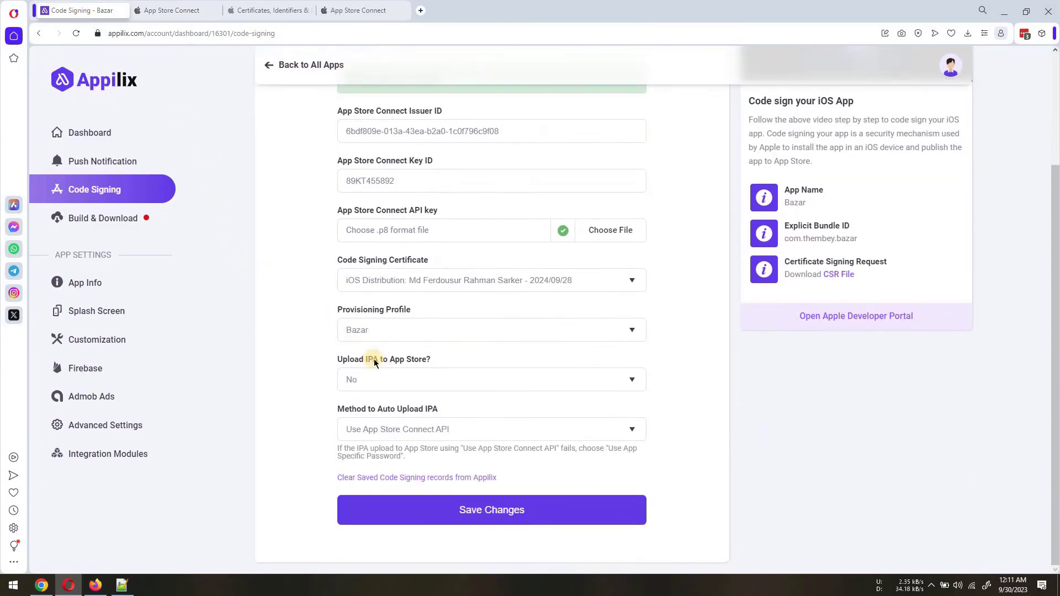
{"action": "left_click", "coordinate": [401, 381]}
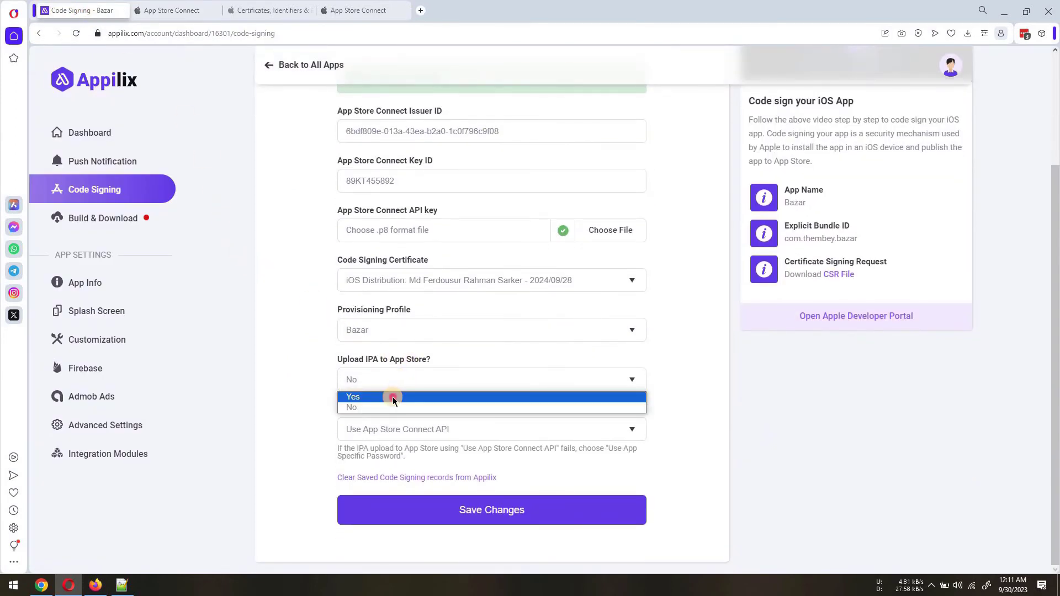
{"action": "left_click", "coordinate": [392, 398]}
{"action": "left_click", "coordinate": [439, 511]}
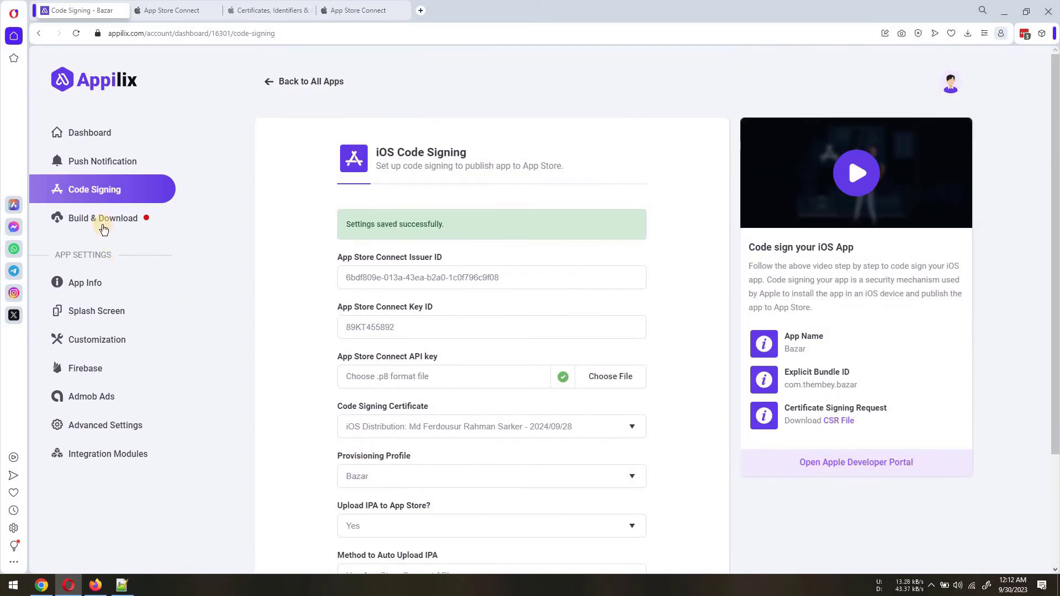
{"action": "left_click", "coordinate": [104, 220]}
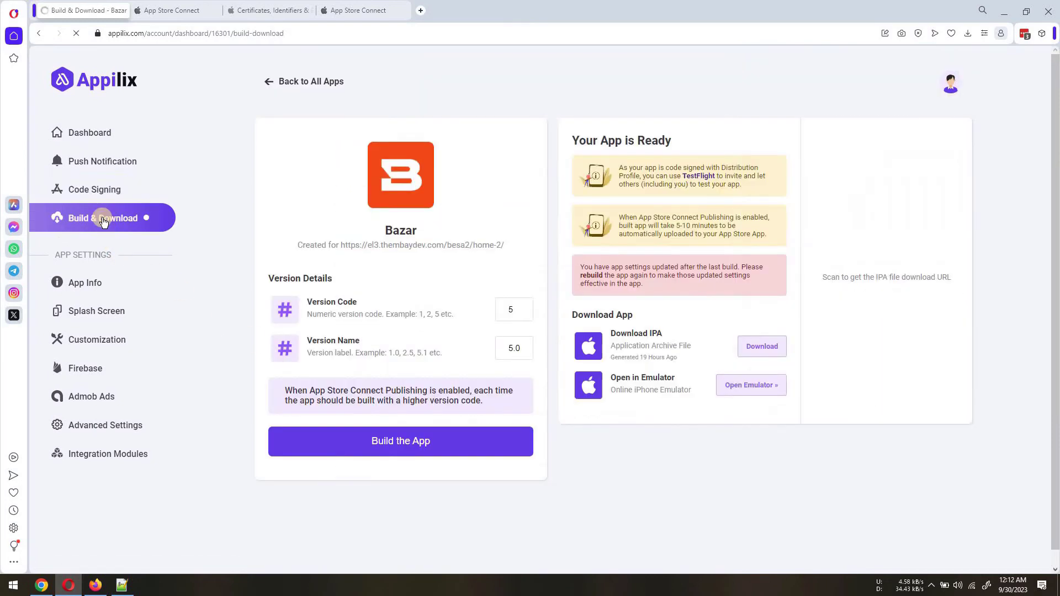
{"action": "left_click", "coordinate": [403, 445]}
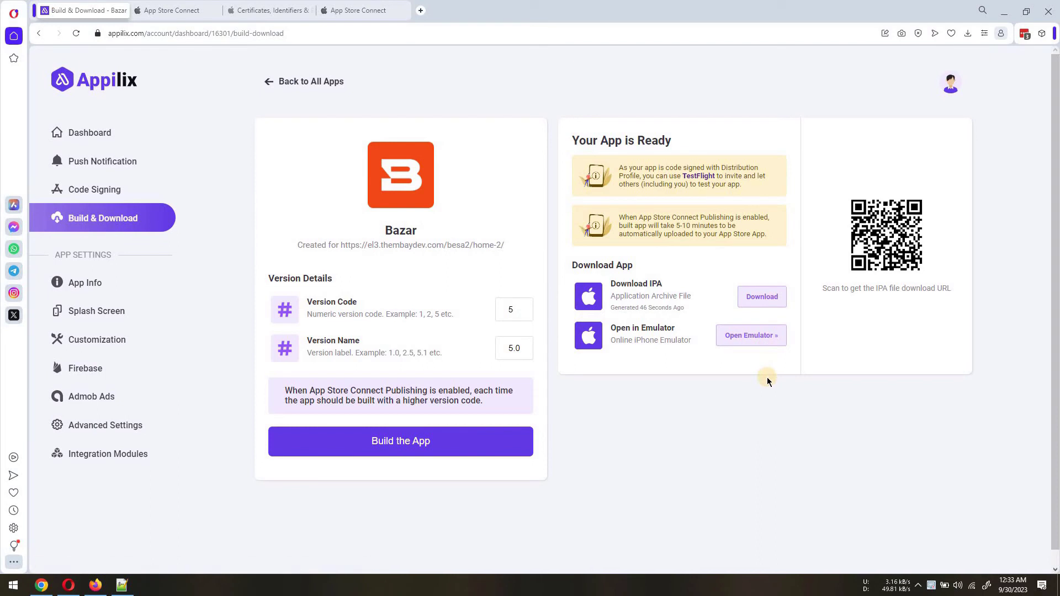
Reload BazarApp's version page and add build 5 (version 5.0) to iOS App 1.0
{"action": "left_click", "coordinate": [185, 13]}
{"action": "left_click", "coordinate": [78, 34]}
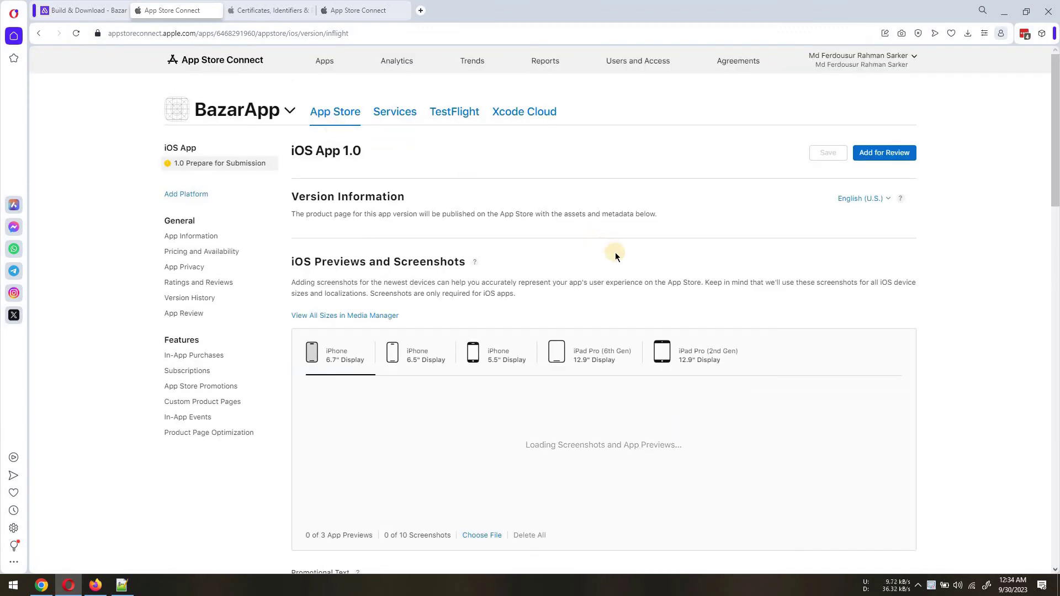
{"action": "scroll", "coordinate": [637, 277], "scroll_direction": "down", "scroll_amount": 10}
{"action": "scroll", "coordinate": [641, 307], "scroll_direction": "down", "scroll_amount": 3}
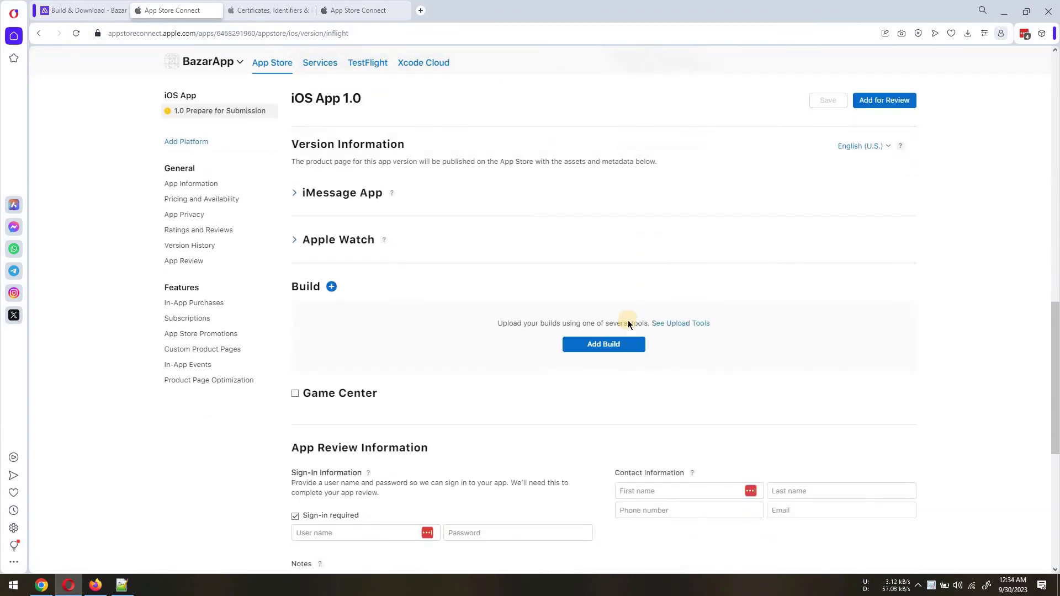
{"action": "left_click", "coordinate": [600, 321]}
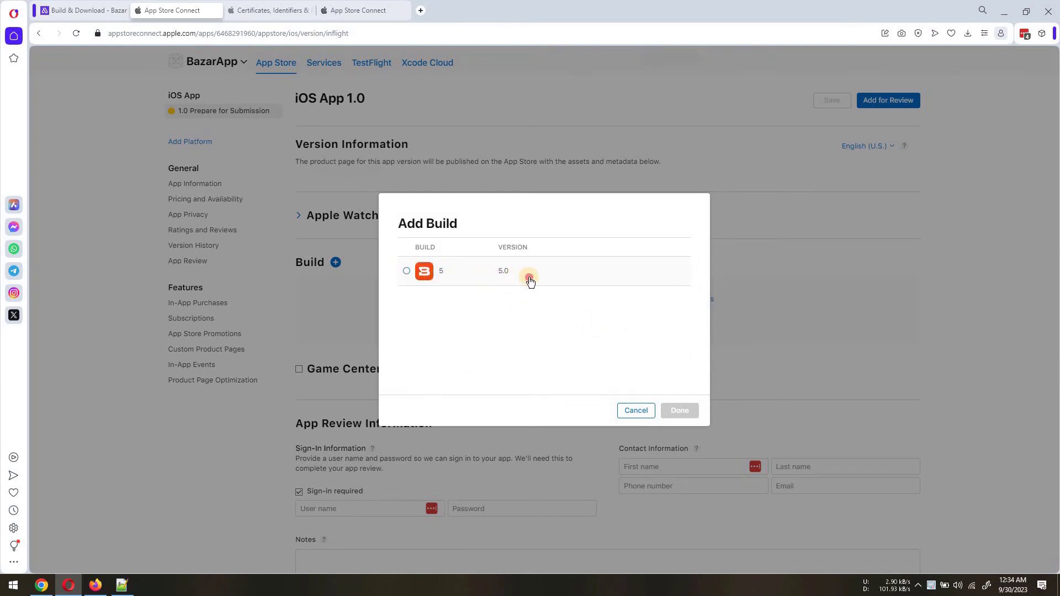
{"action": "left_click", "coordinate": [530, 281]}
{"action": "left_click", "coordinate": [681, 410]}
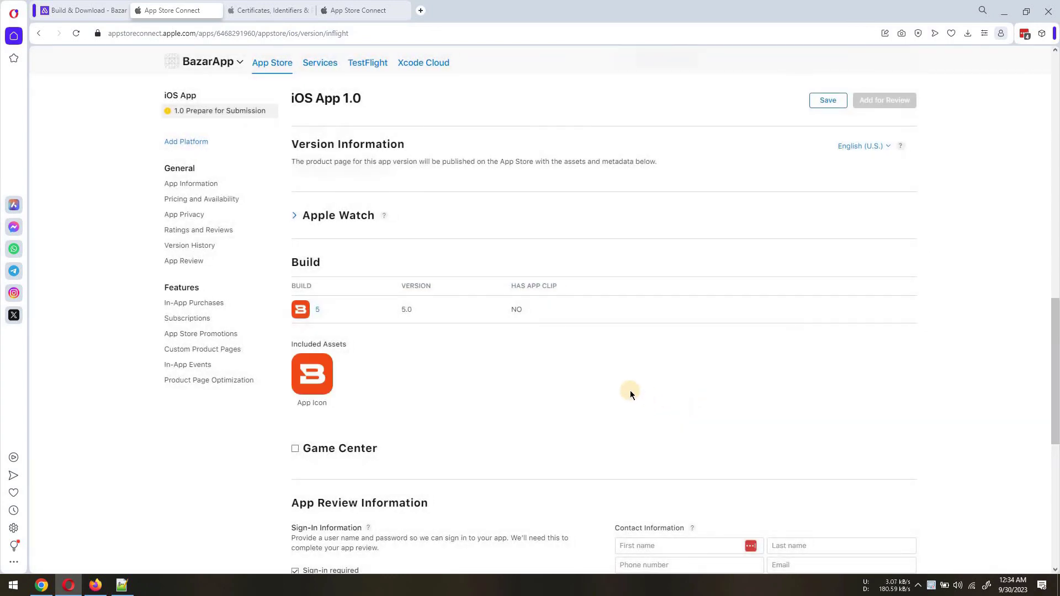
{"action": "left_click", "coordinate": [83, 10]}
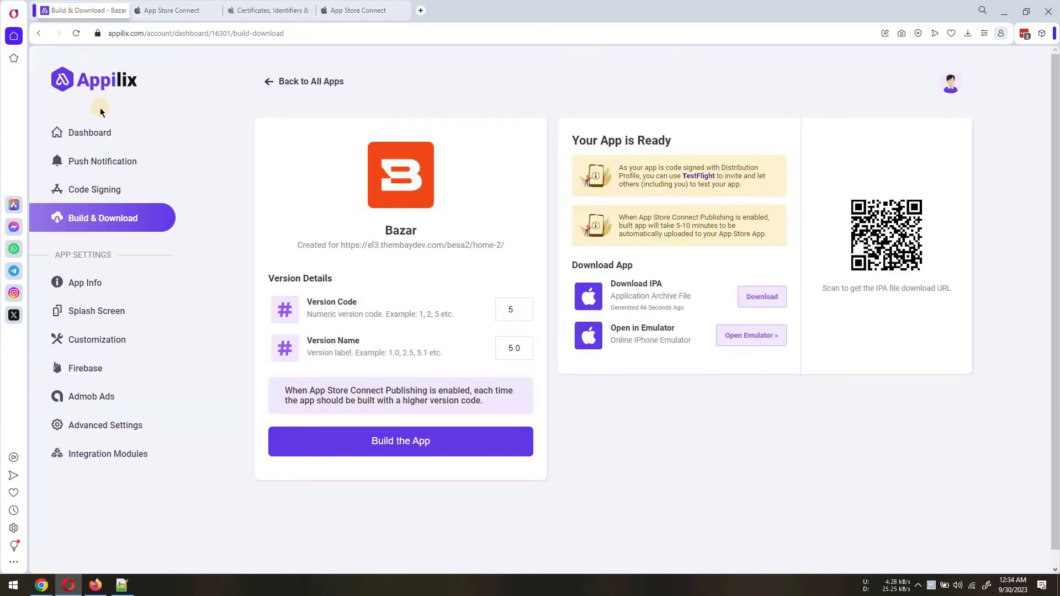
Set the Bazar code signing IPA auto-upload method to Use App Specific Password
{"action": "left_click", "coordinate": [107, 191]}
{"action": "scroll", "coordinate": [225, 253], "scroll_direction": "down", "scroll_amount": 2}
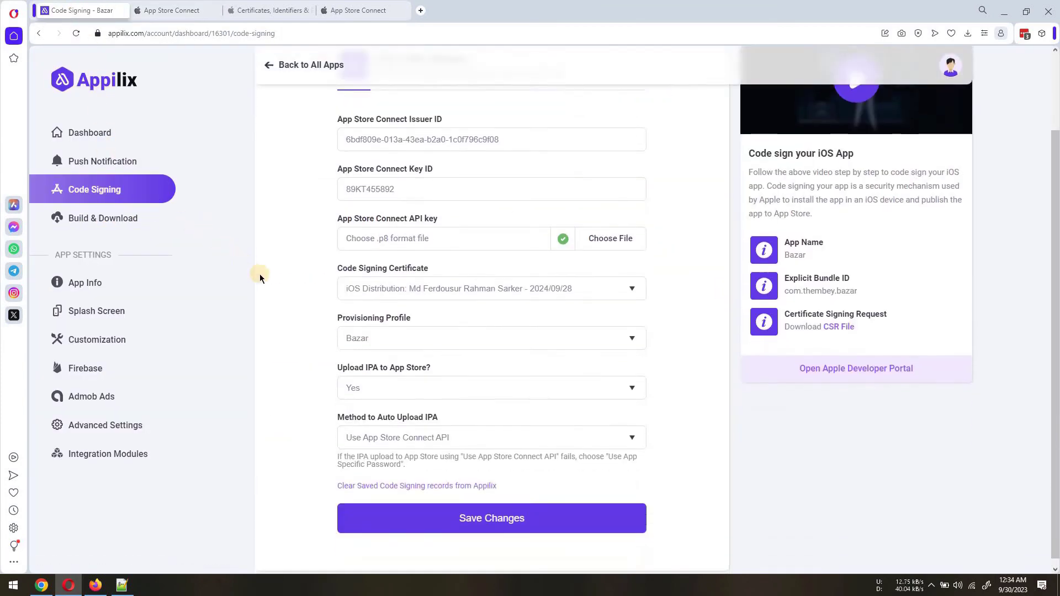
{"action": "left_click", "coordinate": [442, 430]}
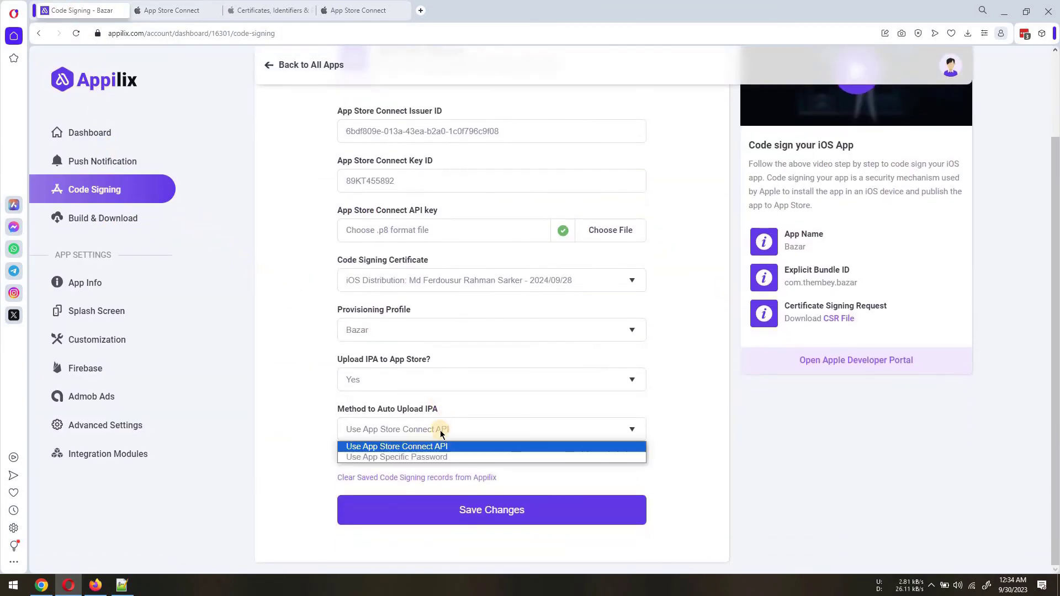
{"action": "left_click", "coordinate": [428, 458]}
{"action": "scroll", "coordinate": [429, 463], "scroll_direction": "down", "scroll_amount": 2}
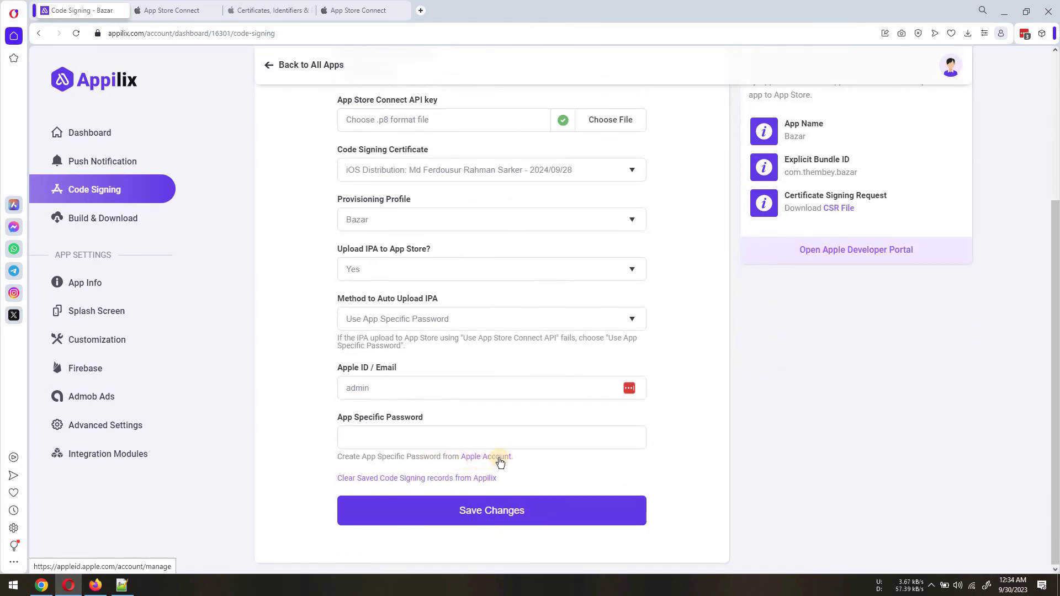
Open the Apple account page and copy the Apple ID e-mail into Appilix's Apple ID / Email field
{"action": "left_click", "coordinate": [482, 459]}
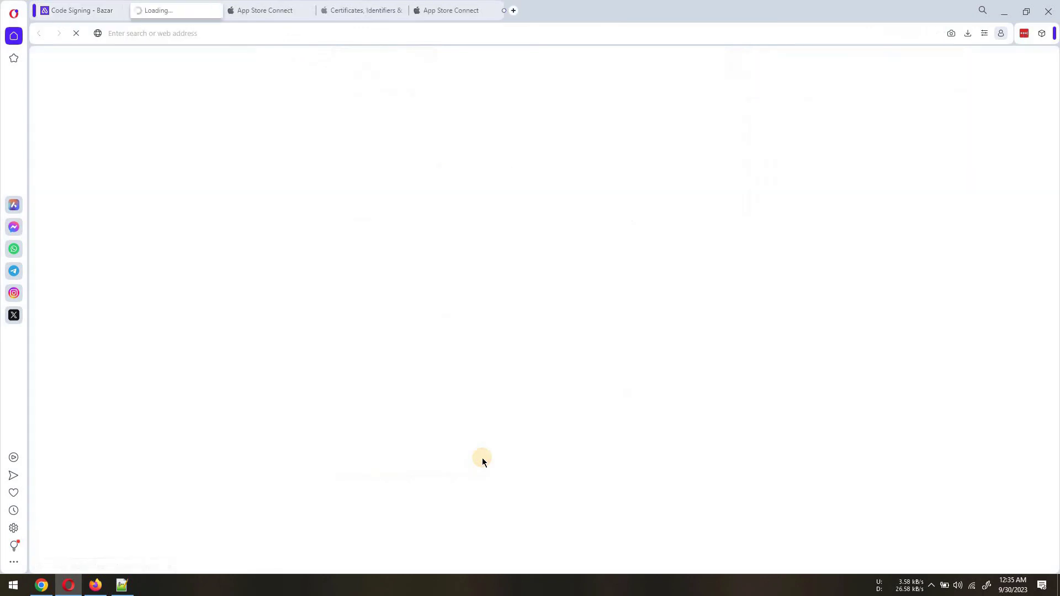
{"action": "left_click_drag", "start_coordinate": [349, 220], "coordinate": [277, 221]}
{"action": "key", "text": "ctrl+c"}
{"action": "left_click", "coordinate": [78, 10]}
{"action": "left_click", "coordinate": [407, 383]}
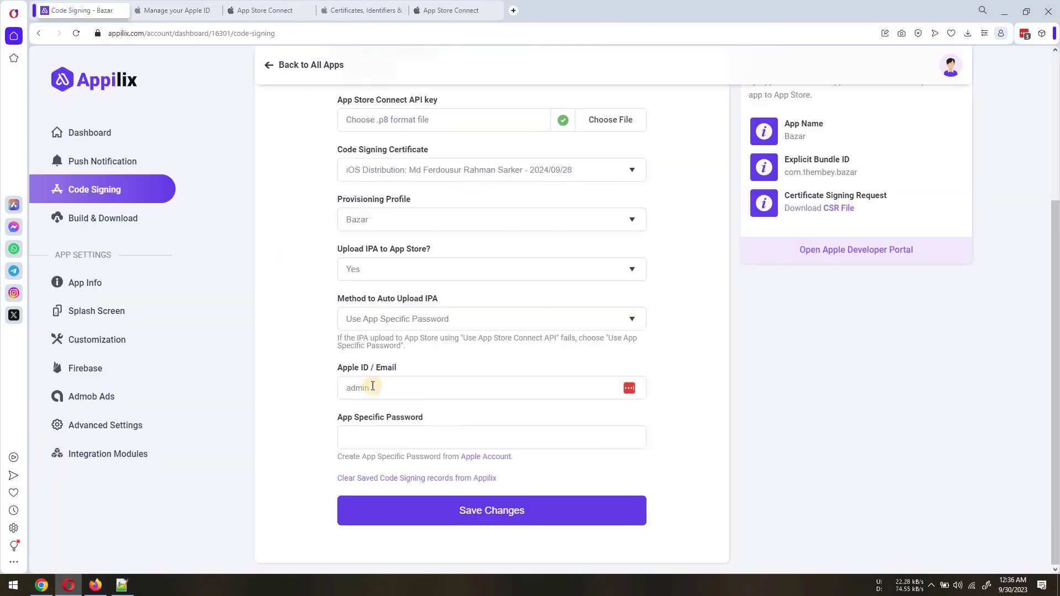
{"action": "key", "text": "ctrl+v"}
Generate a new Apple app-specific password named 'Appilix'
{"action": "left_click", "coordinate": [176, 10]}
{"action": "left_click", "coordinate": [721, 302]}
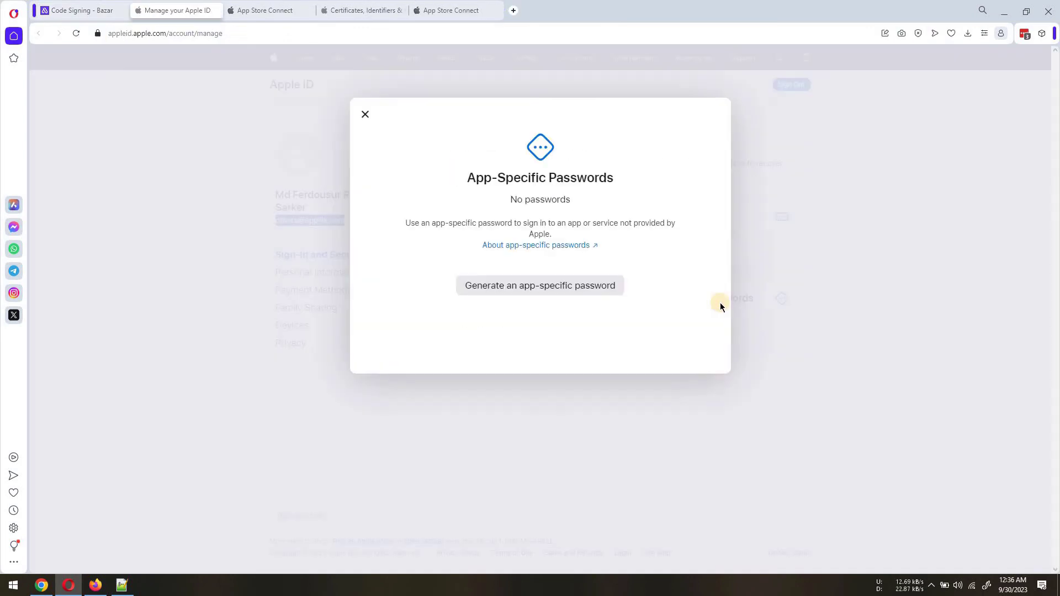
{"action": "left_click", "coordinate": [582, 287]}
{"action": "left_click", "coordinate": [534, 254]}
{"action": "type", "text": "Appil"}
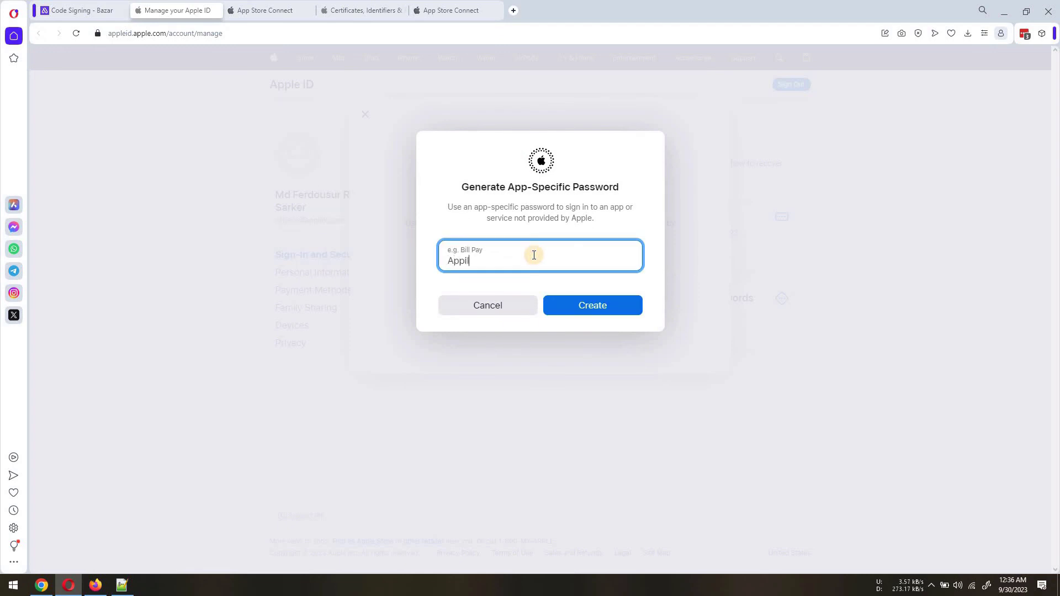
{"action": "type", "text": "ix"}
{"action": "left_click", "coordinate": [601, 304]}
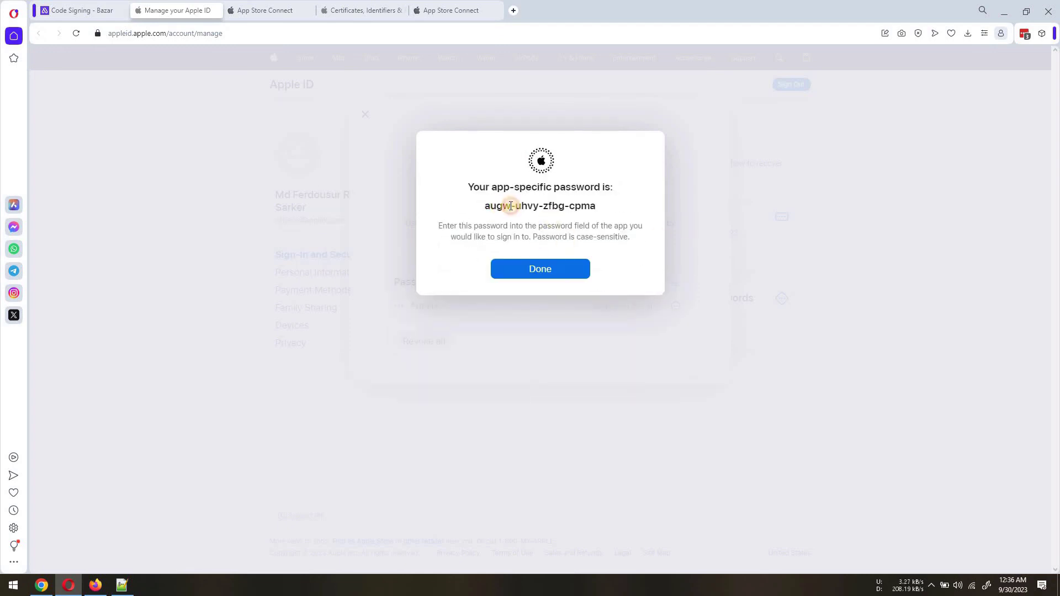
Paste the generated password into Appilix's App Specific Password field and save the code signing settings
{"action": "left_click_drag", "start_coordinate": [485, 205], "coordinate": [595, 205]}
{"action": "key", "text": "ctrl+c"}
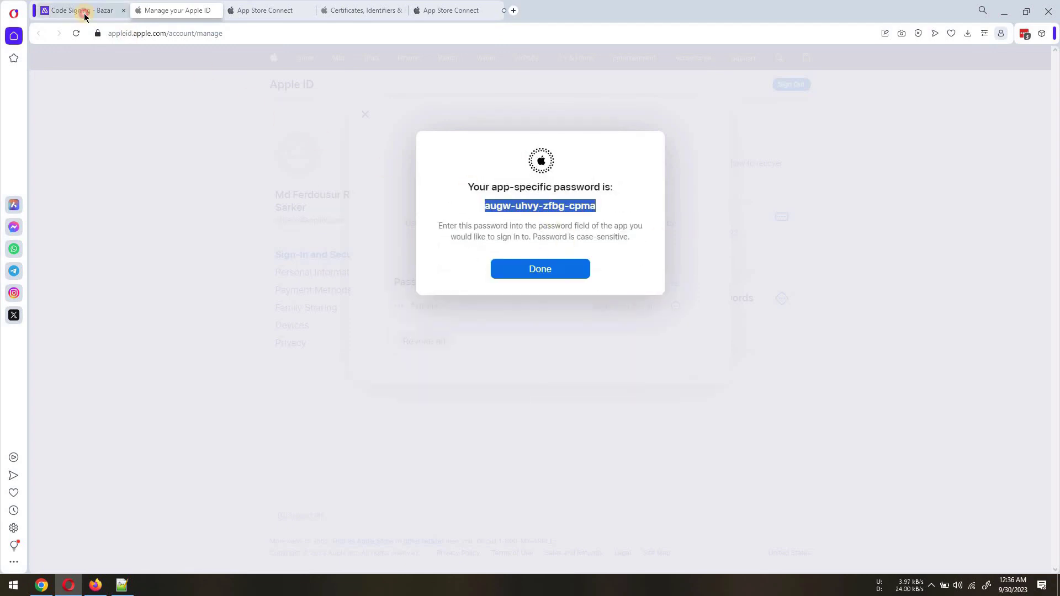
{"action": "left_click", "coordinate": [85, 17]}
{"action": "left_click", "coordinate": [468, 438]}
{"action": "key", "text": "ctrl+v"}
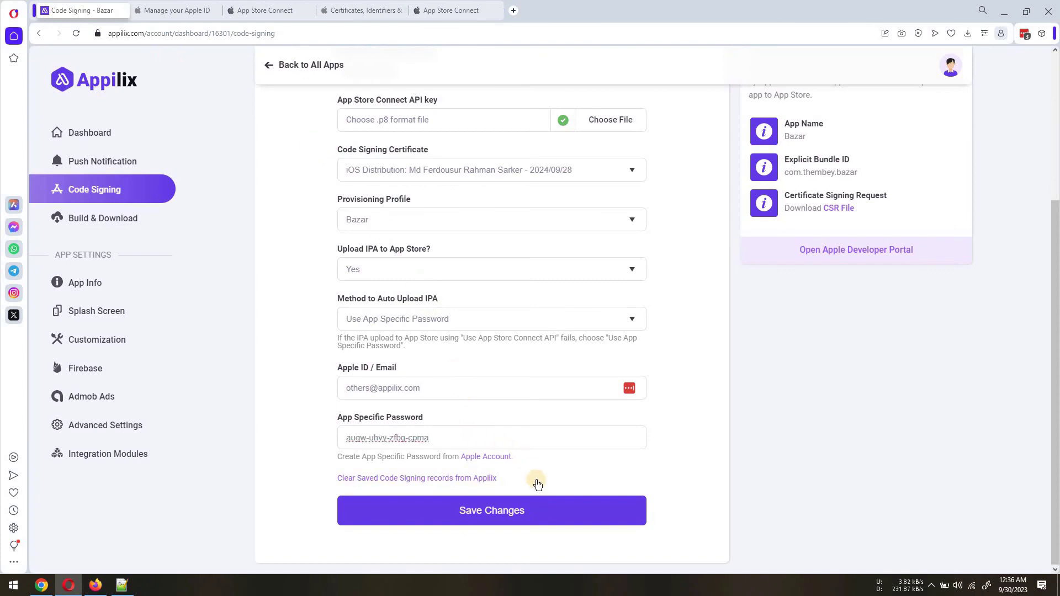
{"action": "left_click", "coordinate": [536, 511]}
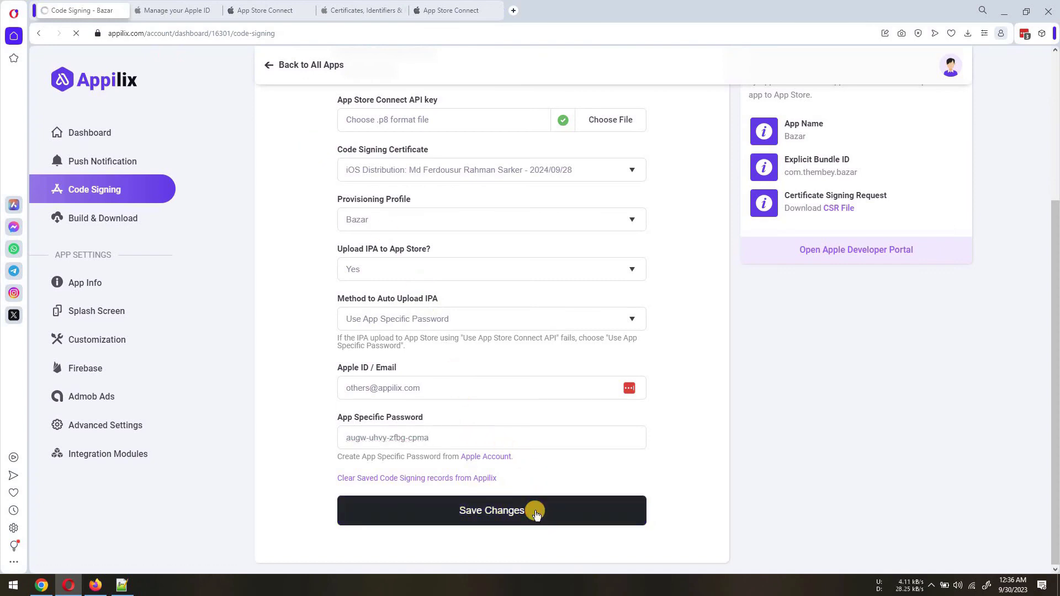